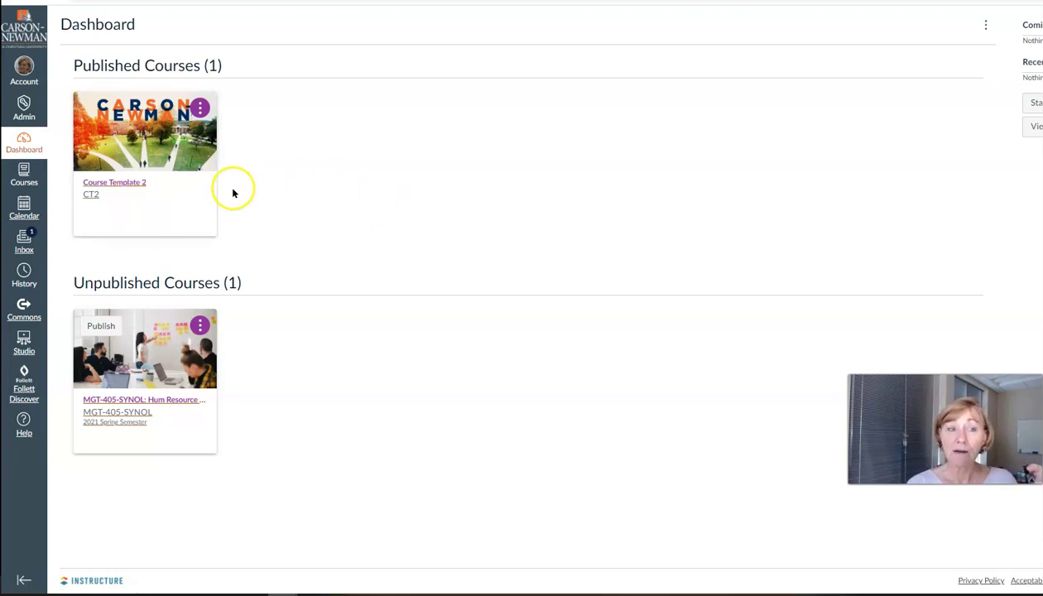
# Step: Change the Course Template 2 card's color to the dark red-orange swatch #BD3C14
pyautogui.click(201, 111)
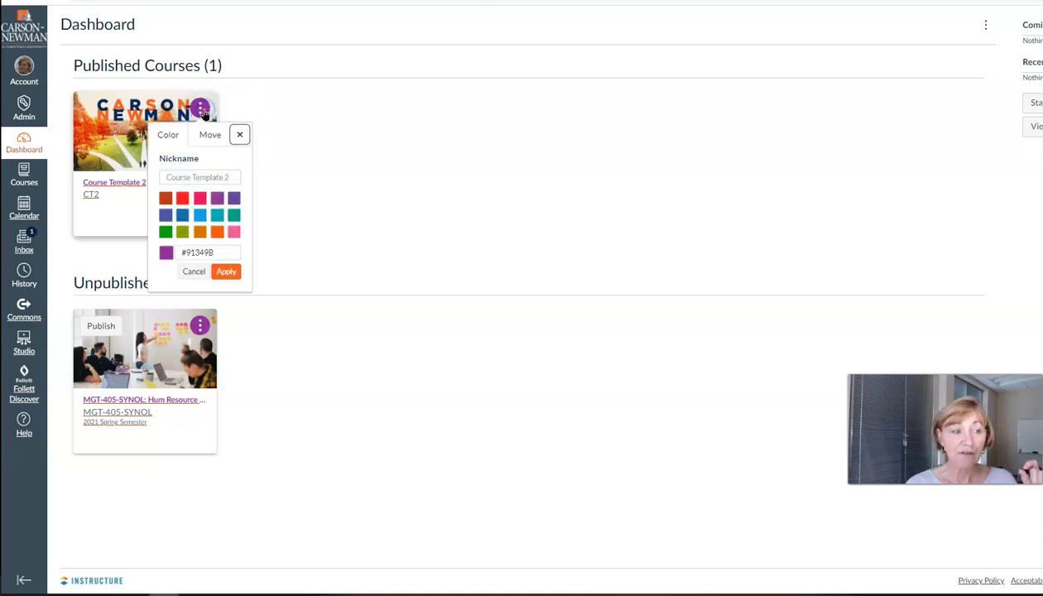
pyautogui.click(165, 198)
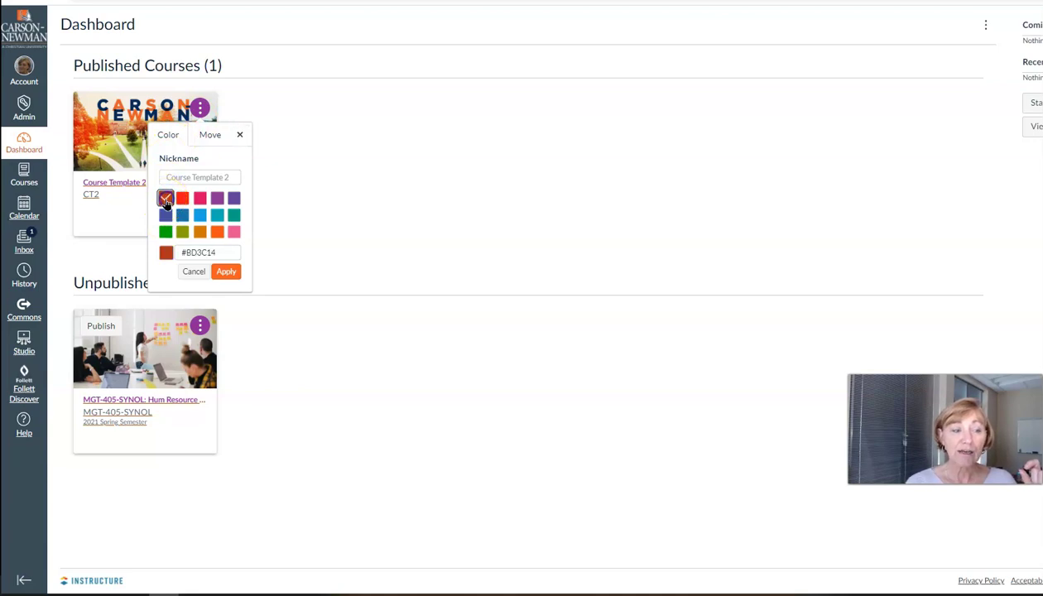
pyautogui.click(222, 277)
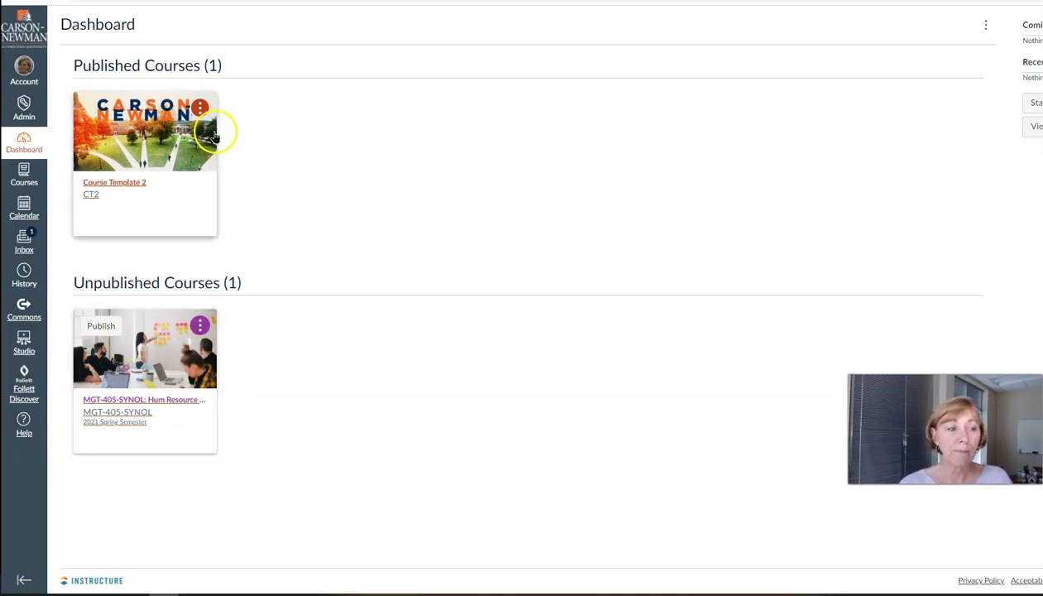
# Step: Give the Course Template 2 card the nickname "Not For Sale" from the dashboard
pyautogui.click(200, 108)
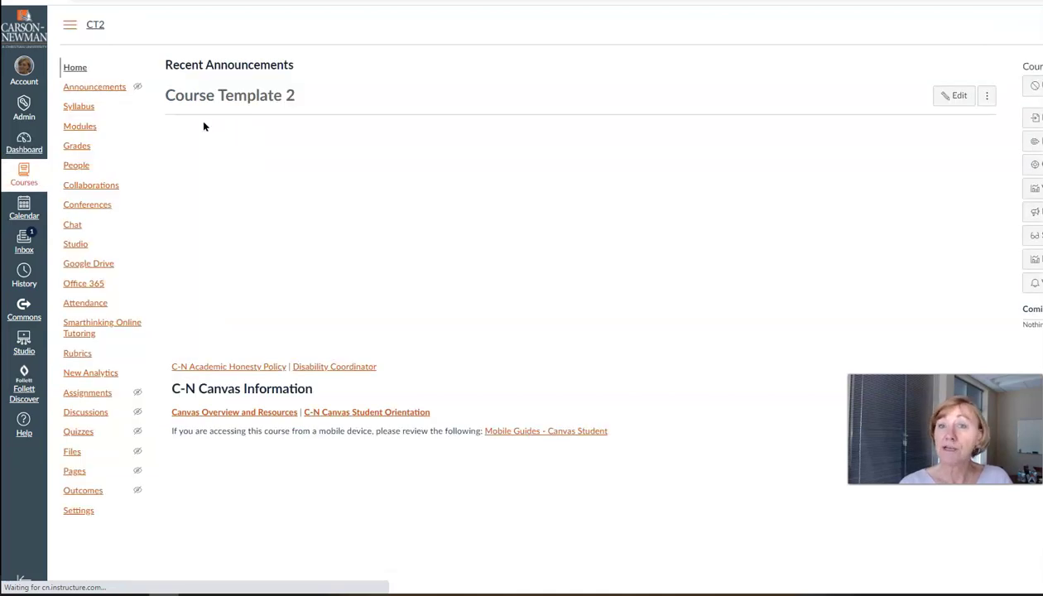
pyautogui.click(25, 143)
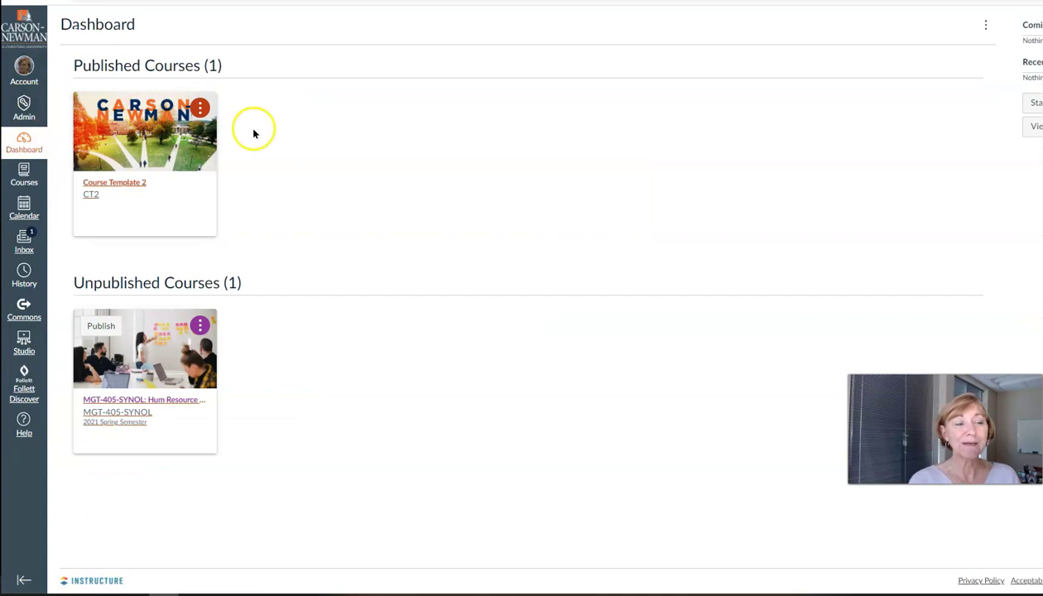
pyautogui.click(200, 108)
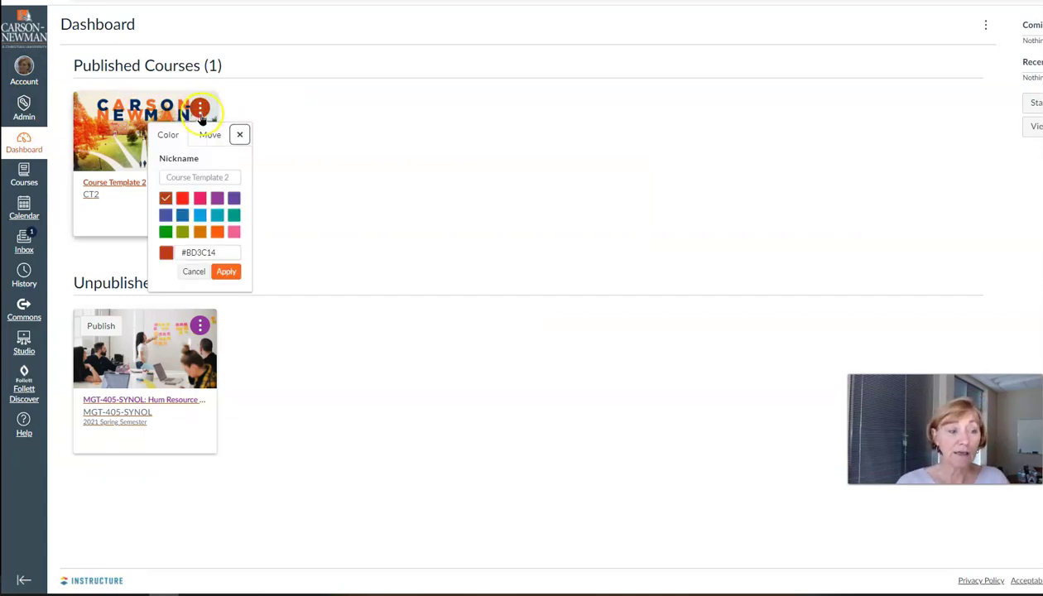
pyautogui.click(175, 176)
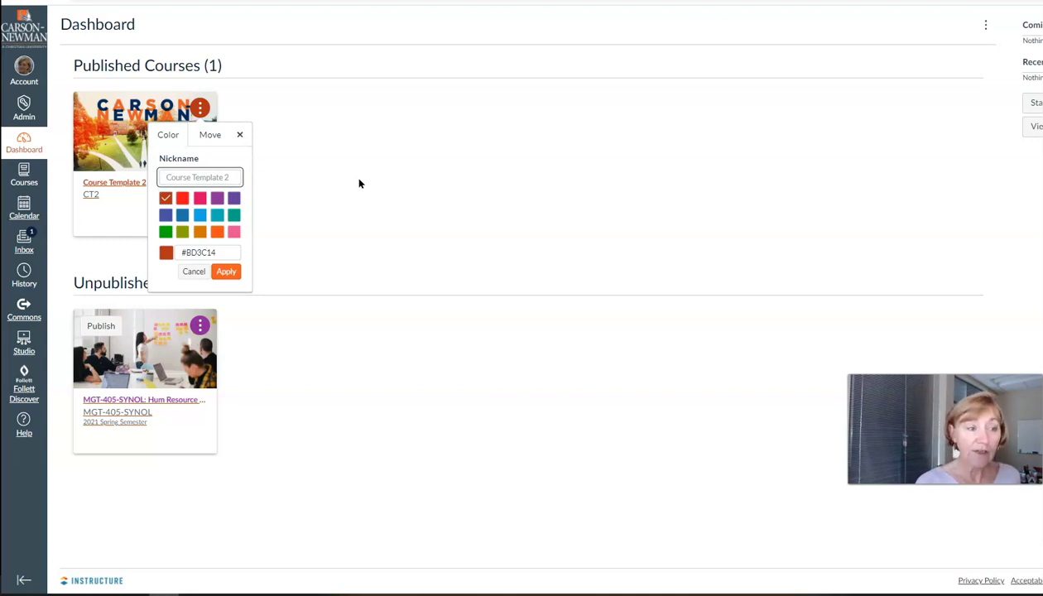
pyautogui.write('Not For Sale')
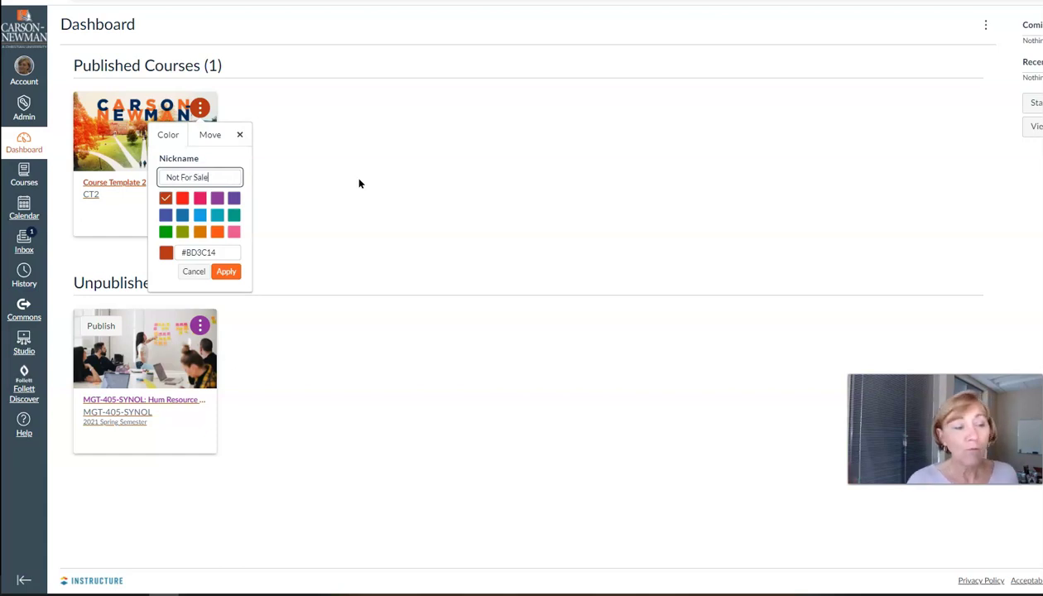
pyautogui.click(226, 272)
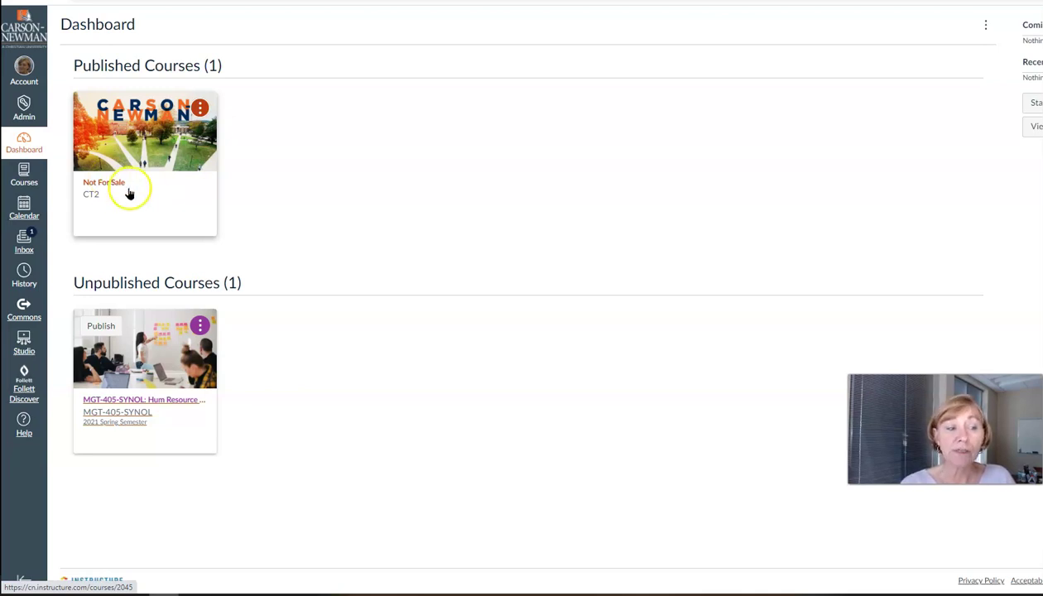
# Step: Clear the "Not For Sale" nickname from the published course card and apply the change
pyautogui.click(200, 109)
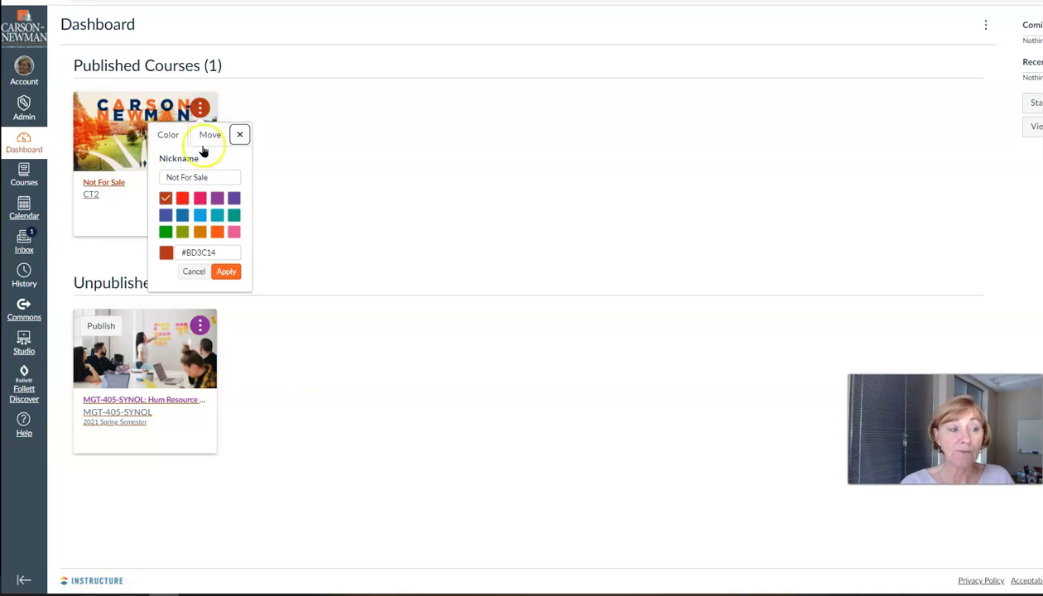
pyautogui.moveTo(213, 176); pyautogui.dragTo(107, 181)
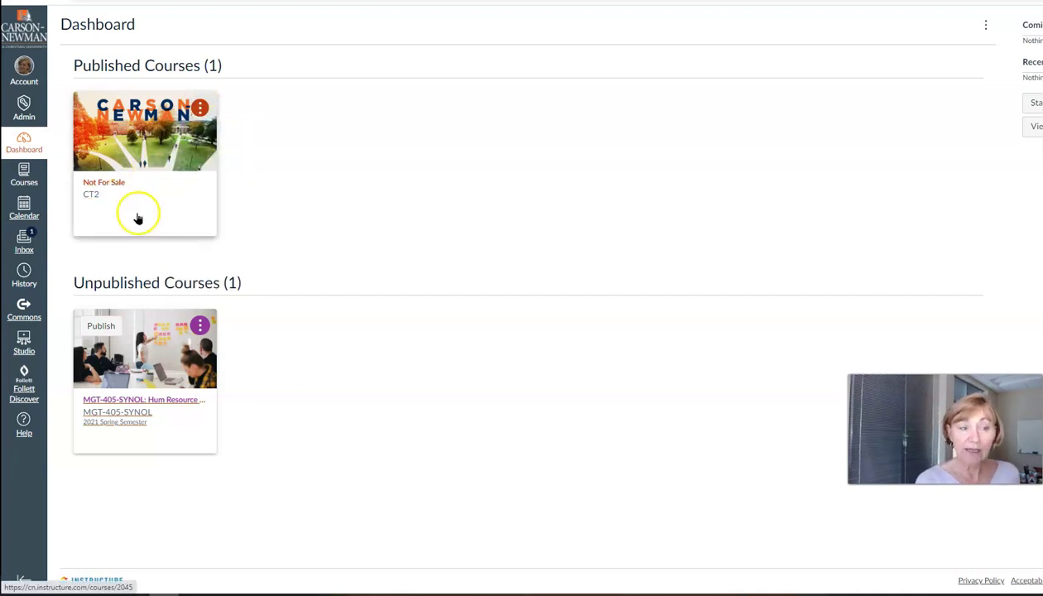
pyautogui.click(200, 109)
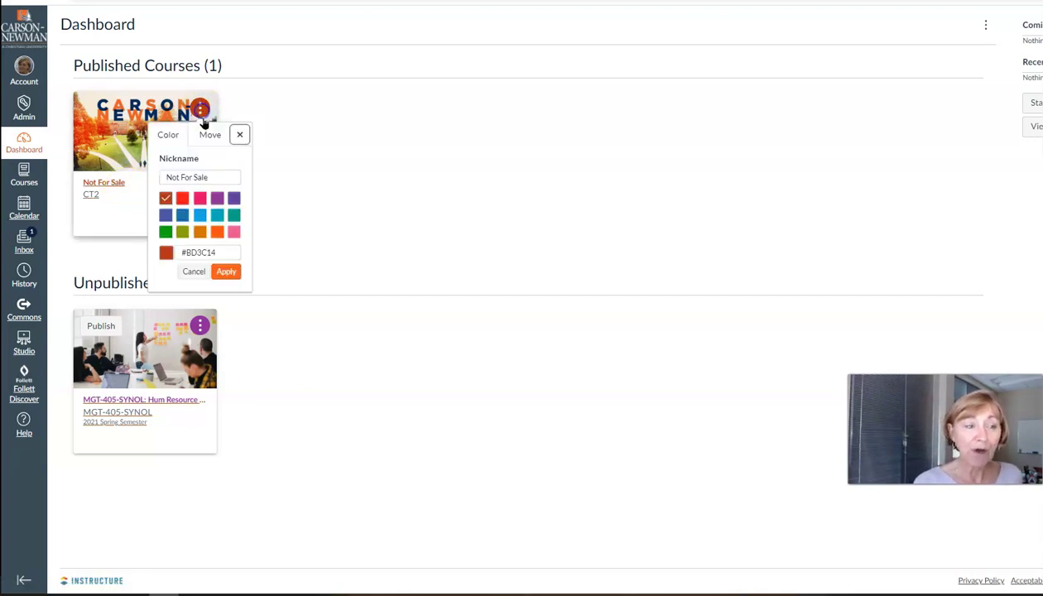
pyautogui.moveTo(210, 176); pyautogui.dragTo(142, 182)
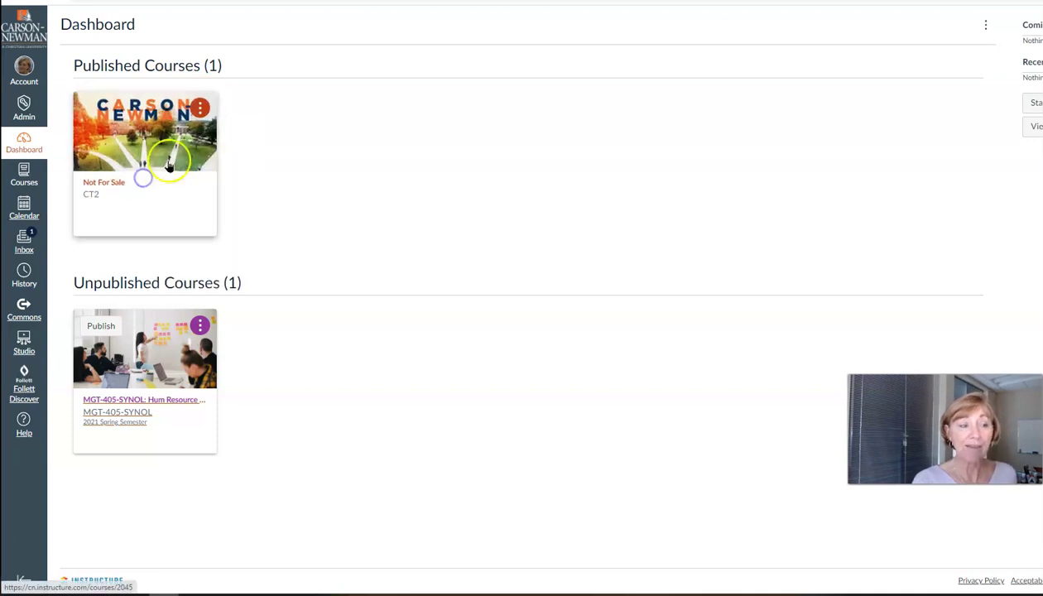
pyautogui.click(200, 108)
pyautogui.click(211, 175)
pyautogui.press('BackSpace')
pyautogui.press('BackSpace')
pyautogui.press('BackSpace')
pyautogui.press('BackSpace')
pyautogui.press('BackSpace')
pyautogui.press('BackSpace')
pyautogui.press('BackSpace')
pyautogui.press('BackSpace')
pyautogui.press('BackSpace')
pyautogui.press('BackSpace')
pyautogui.press('BackSpace')
pyautogui.press('BackSpace')
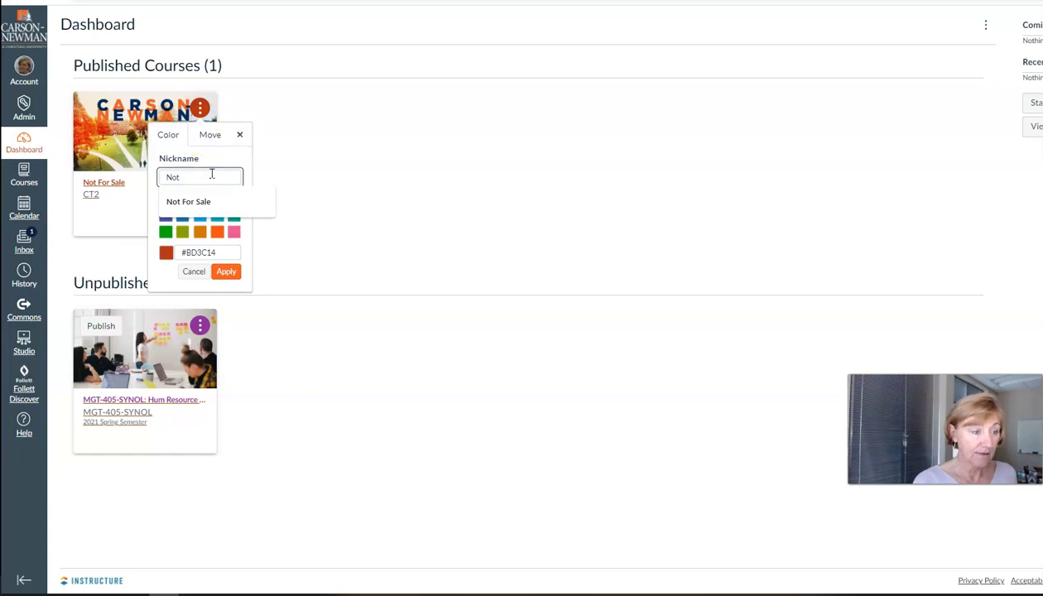
pyautogui.write('C')
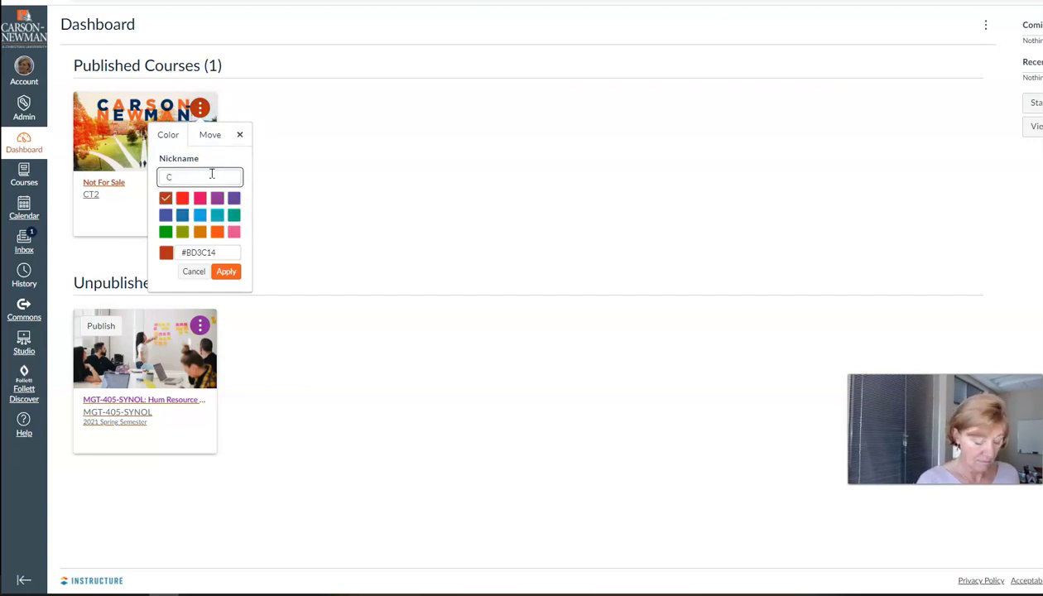
pyautogui.press('BackSpace')
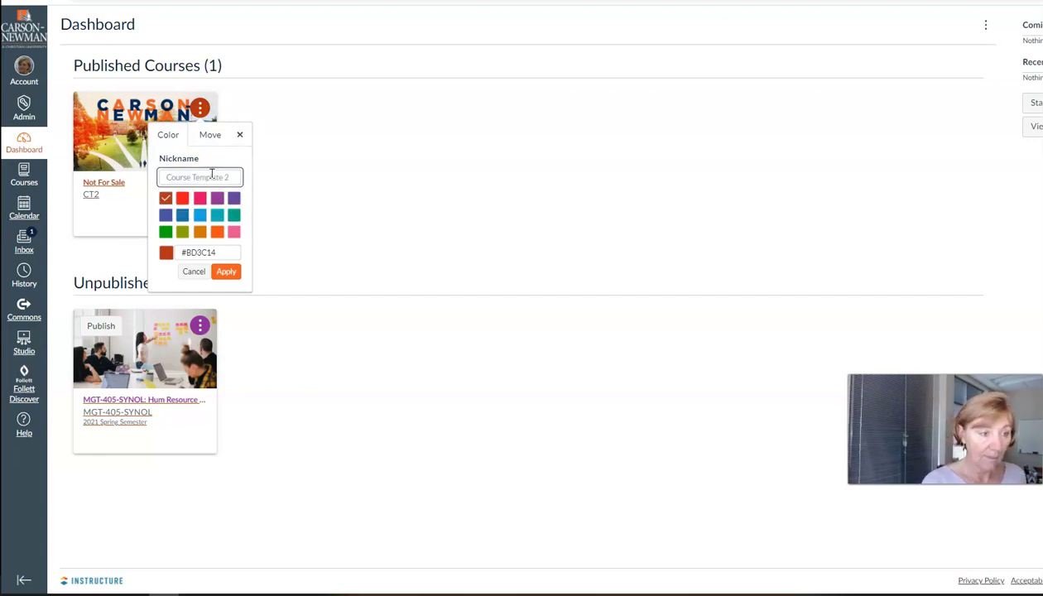
pyautogui.click(227, 271)
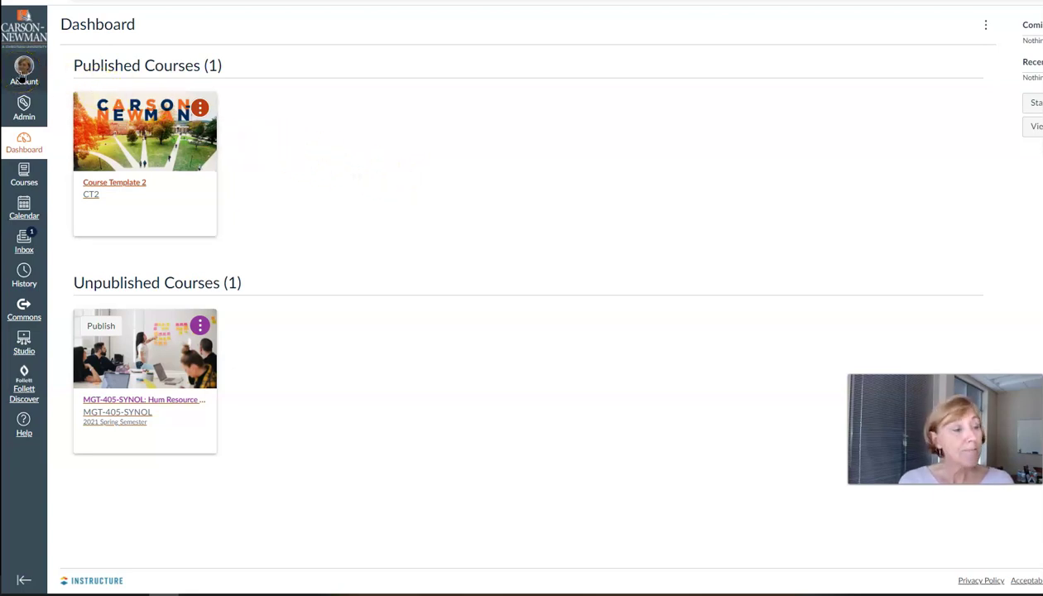
# Step: Open the full course list and star Island Cooking, Master SB Human Resource Management MGT-405 and Sandbox A as favorites
pyautogui.click(24, 182)
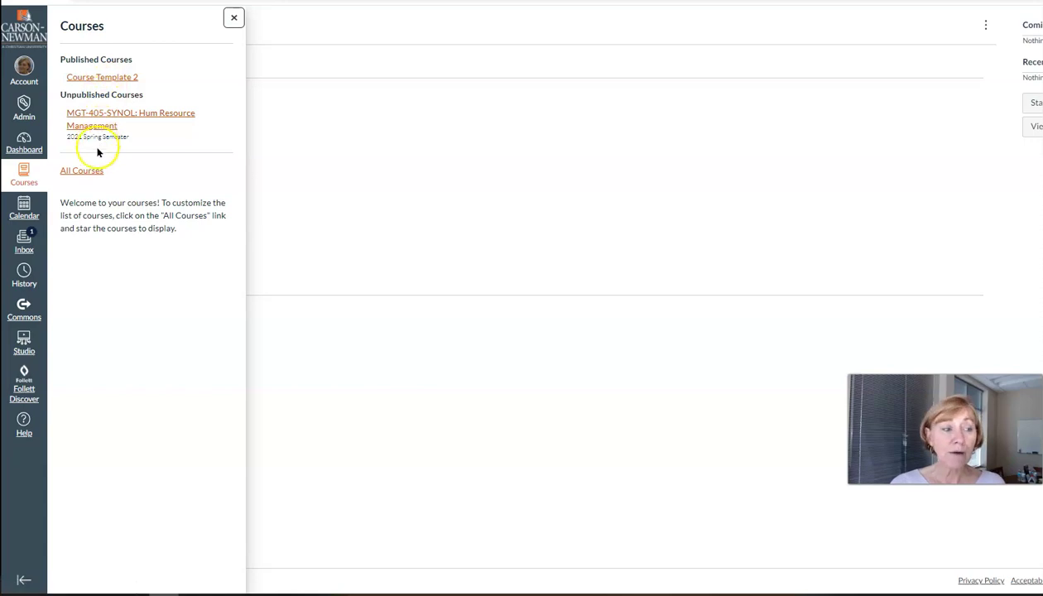
pyautogui.click(83, 173)
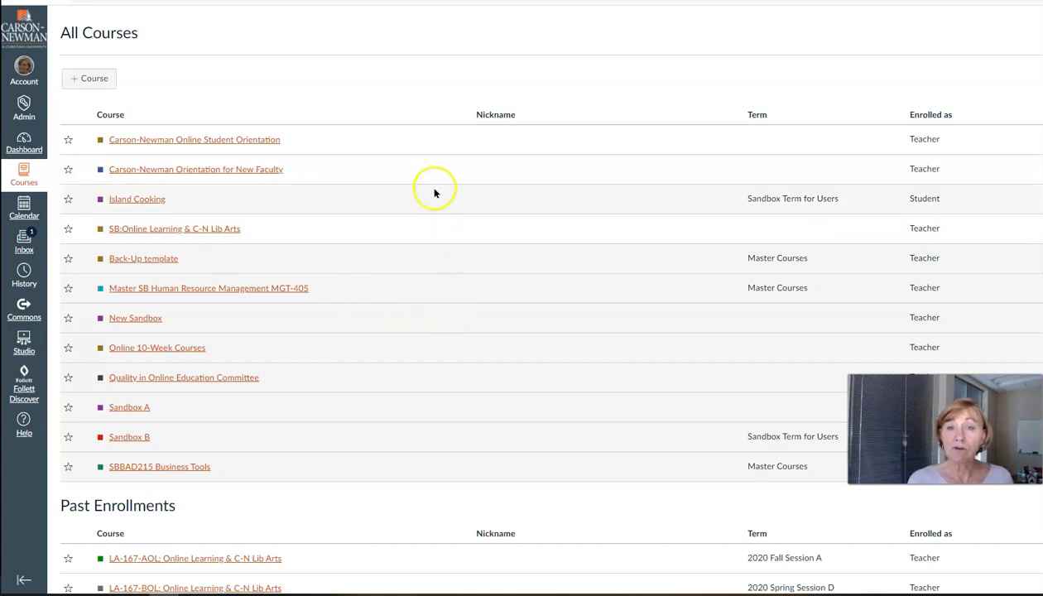
pyautogui.scroll(-2, 427, 175)
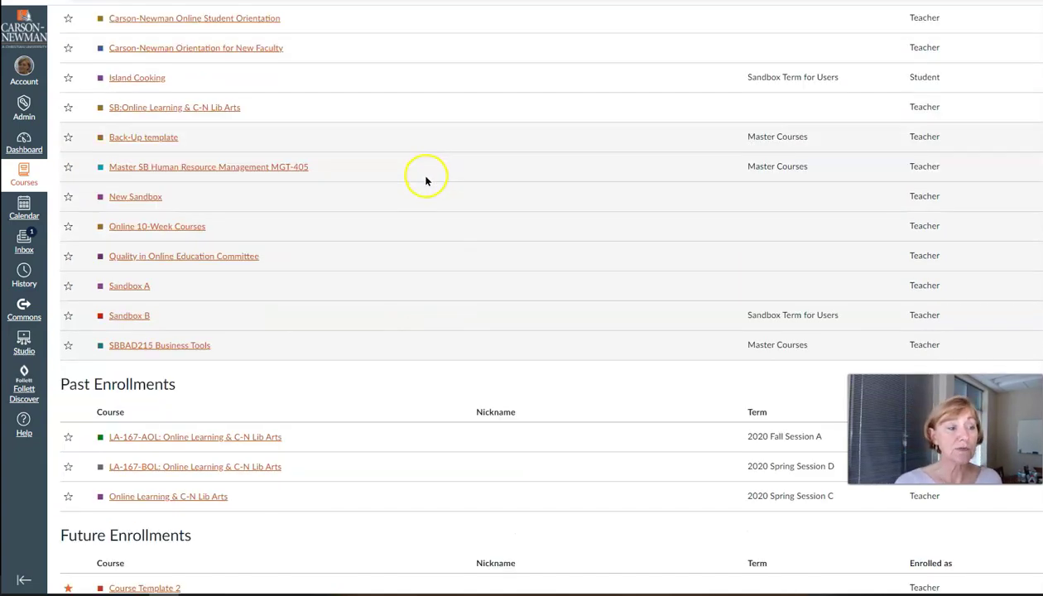
pyautogui.scroll(1, 426, 175)
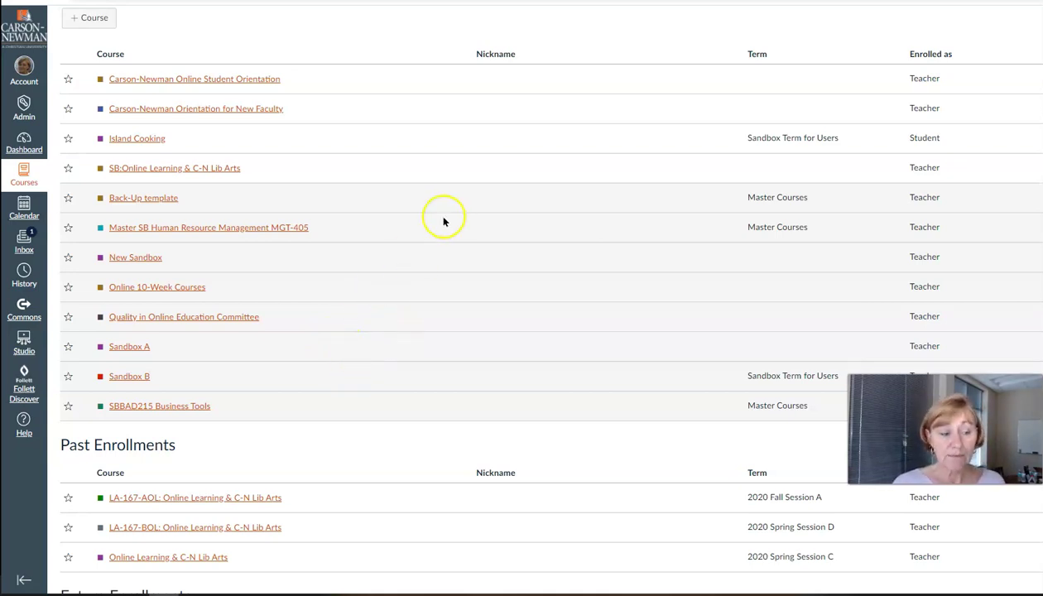
pyautogui.scroll(-3, 444, 221)
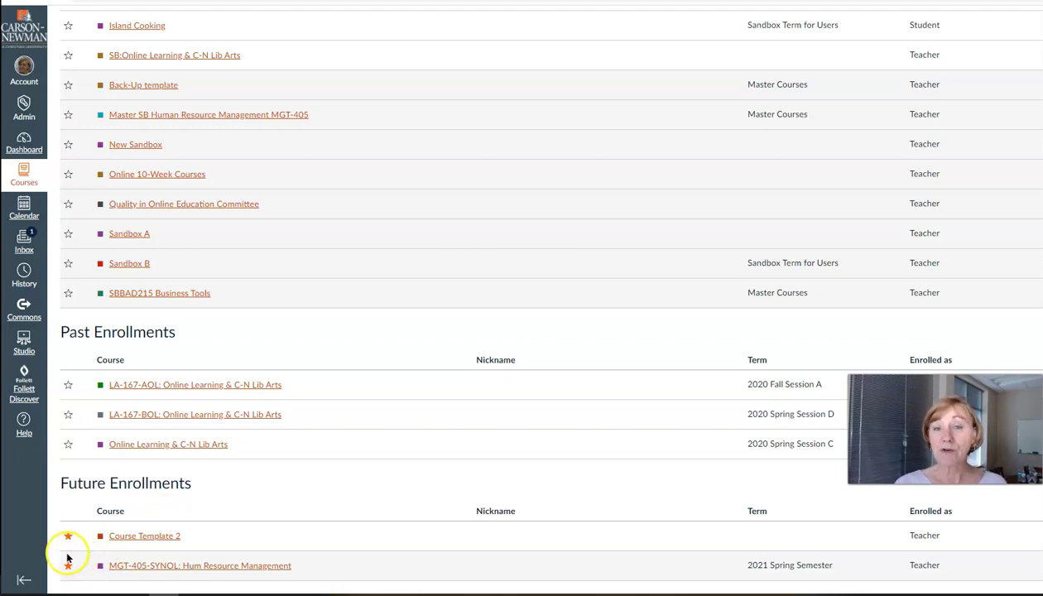
pyautogui.scroll(2, 247, 565)
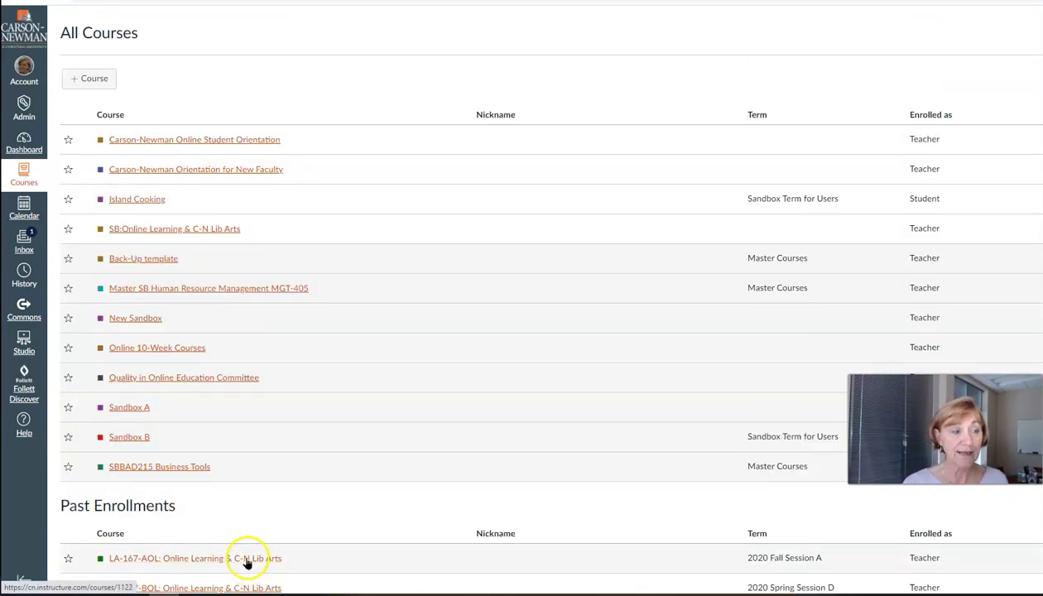
pyautogui.click(68, 200)
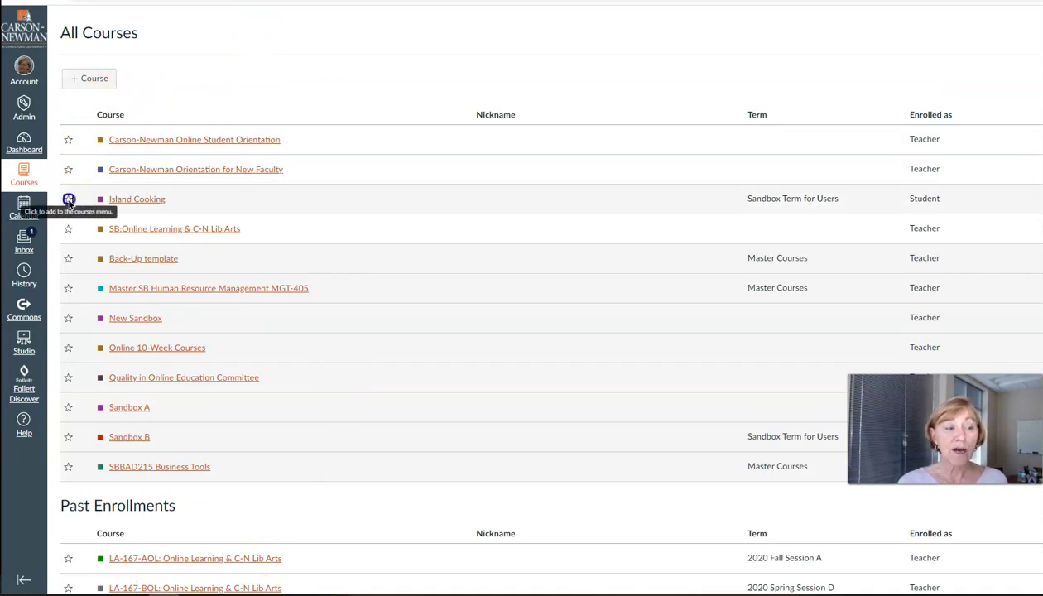
pyautogui.click(68, 288)
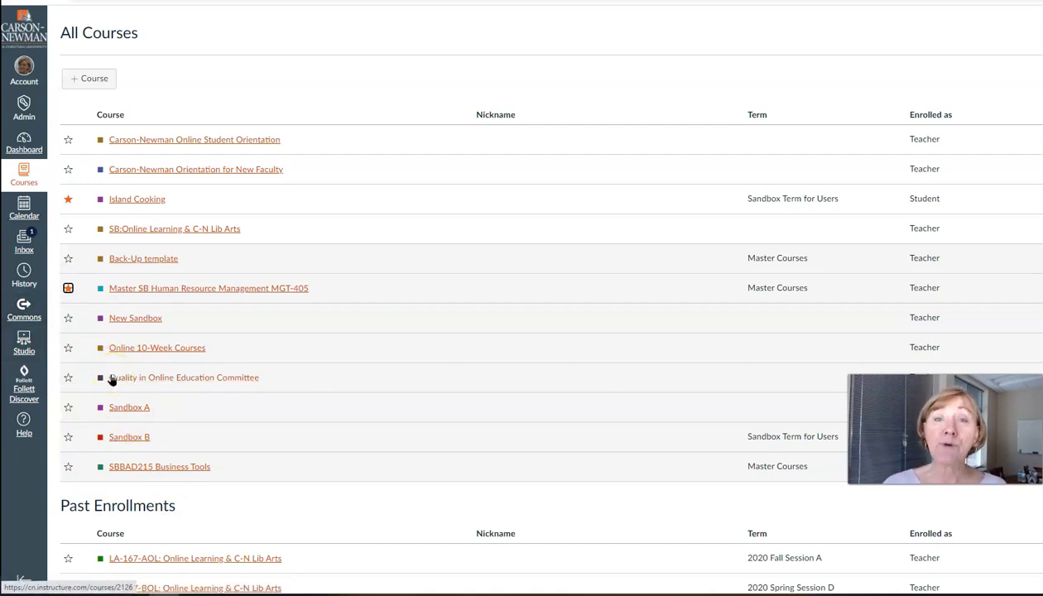
pyautogui.click(68, 406)
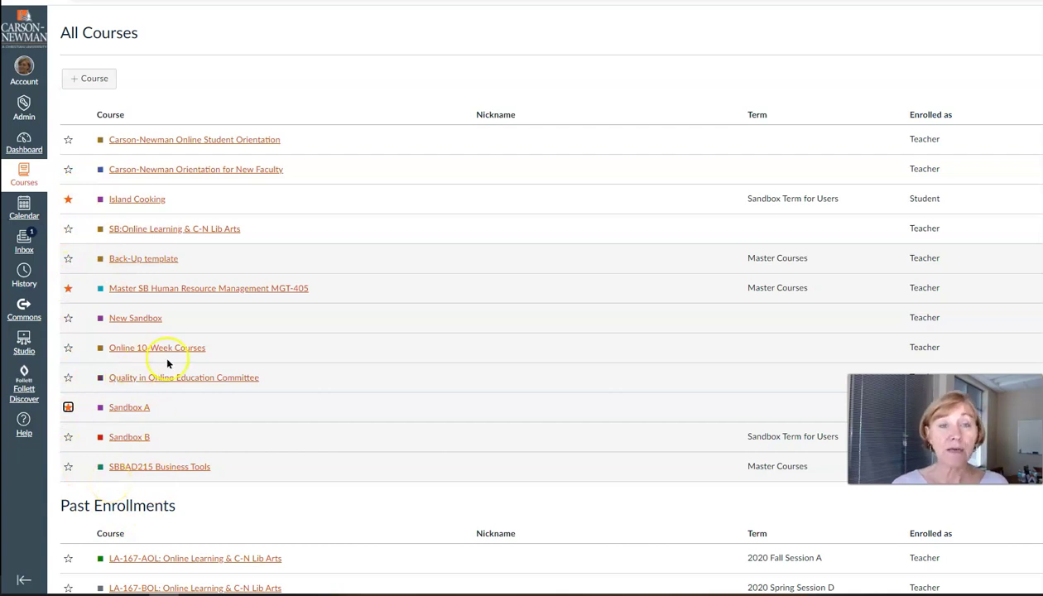
# Step: Try to star the three Past Enrollments courses: LA-167-AOL, LA-167-BOL and Online Learning & C-N Lib Arts
pyautogui.scroll(-2, 167, 362)
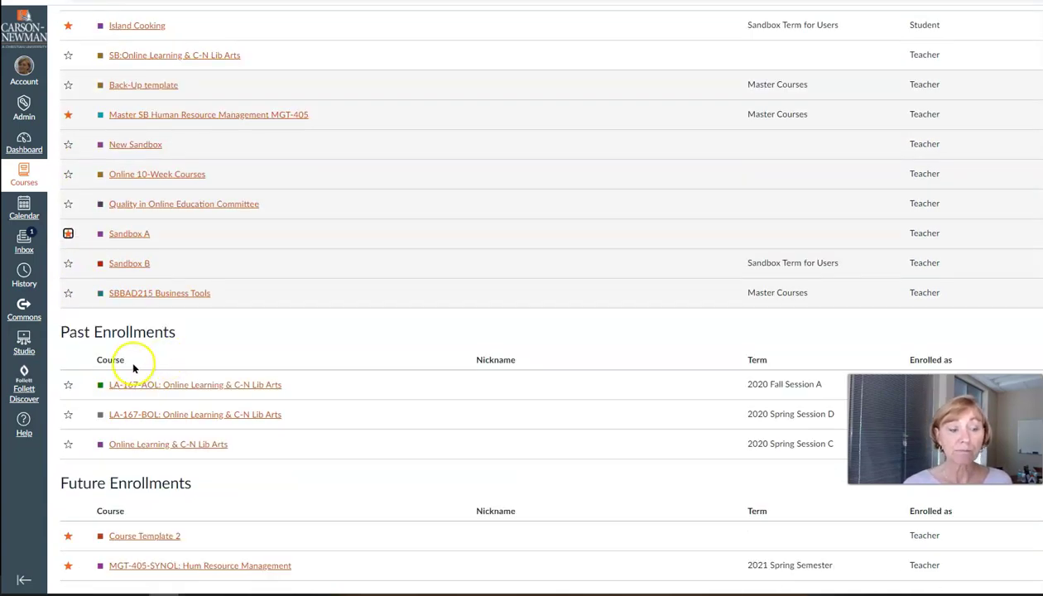
pyautogui.click(68, 384)
pyautogui.click(67, 414)
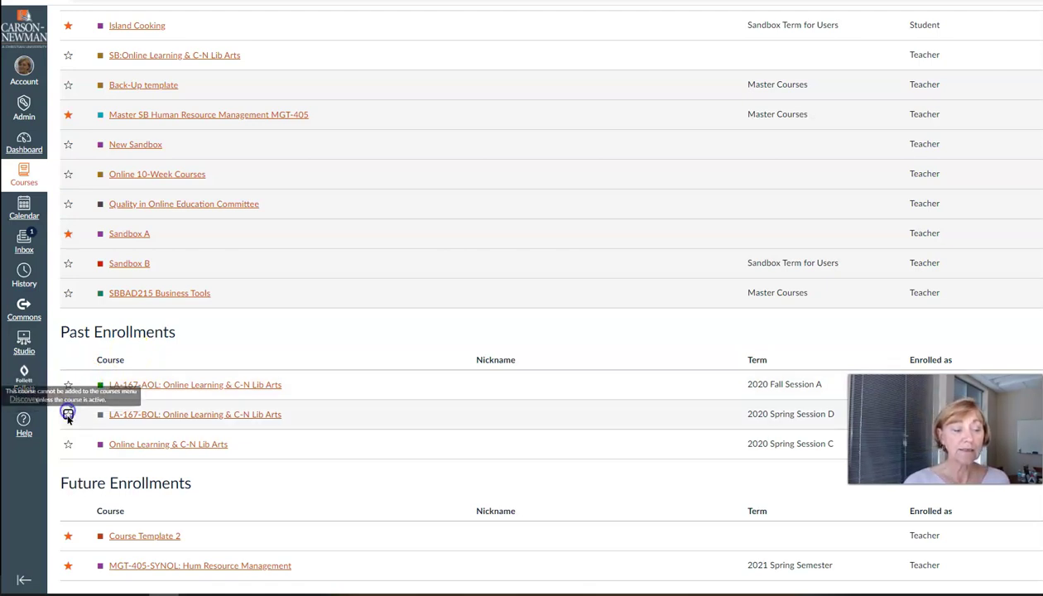
pyautogui.click(68, 439)
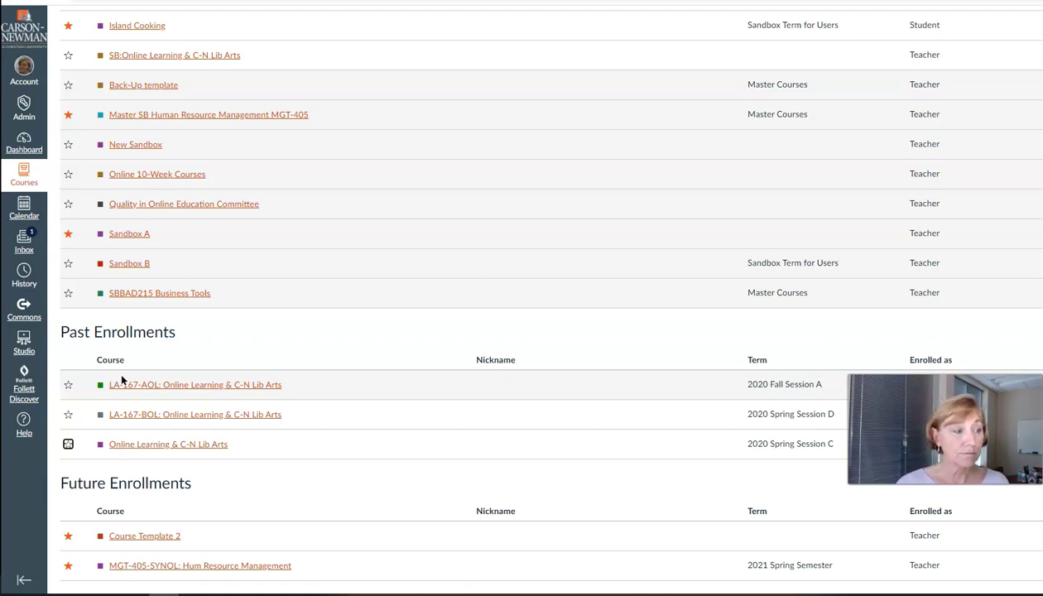
# Step: Return to the dashboard and publish the Master SB Human Resource Management course from its card
pyautogui.click(25, 144)
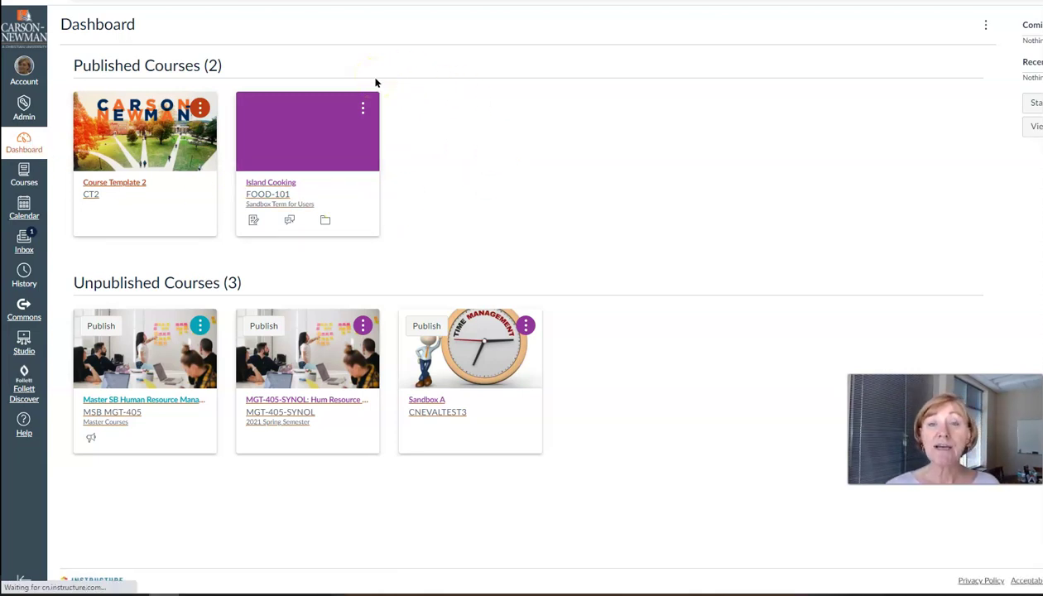
pyautogui.click(110, 328)
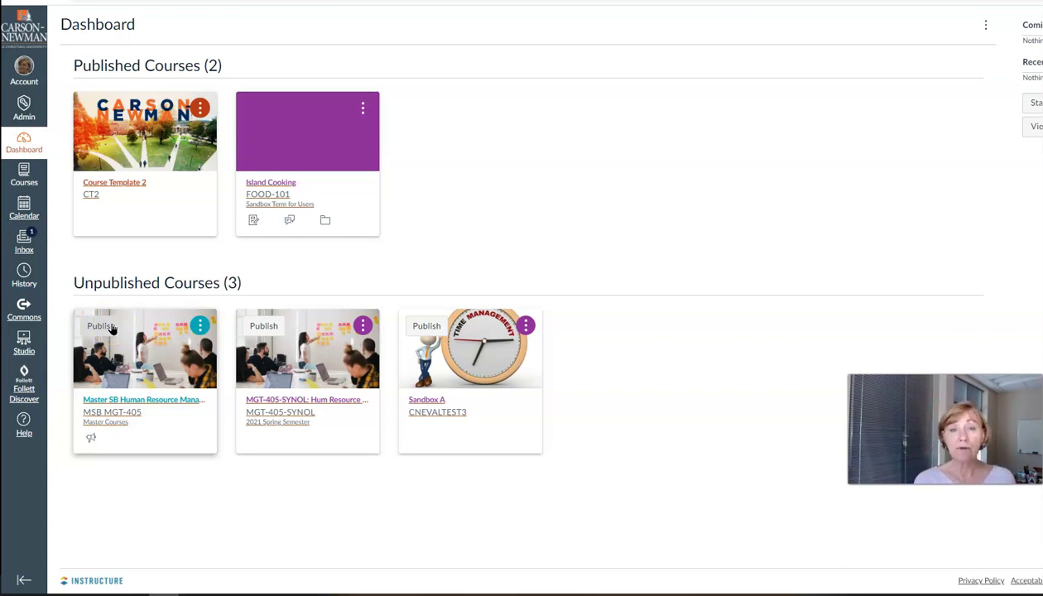
pyautogui.click(100, 325)
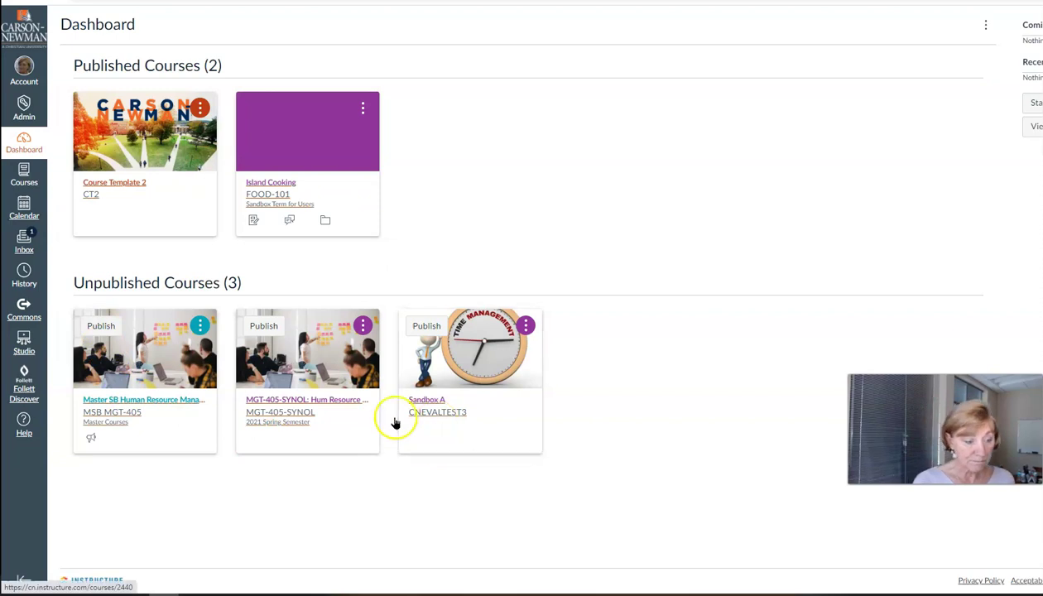
pyautogui.click(110, 331)
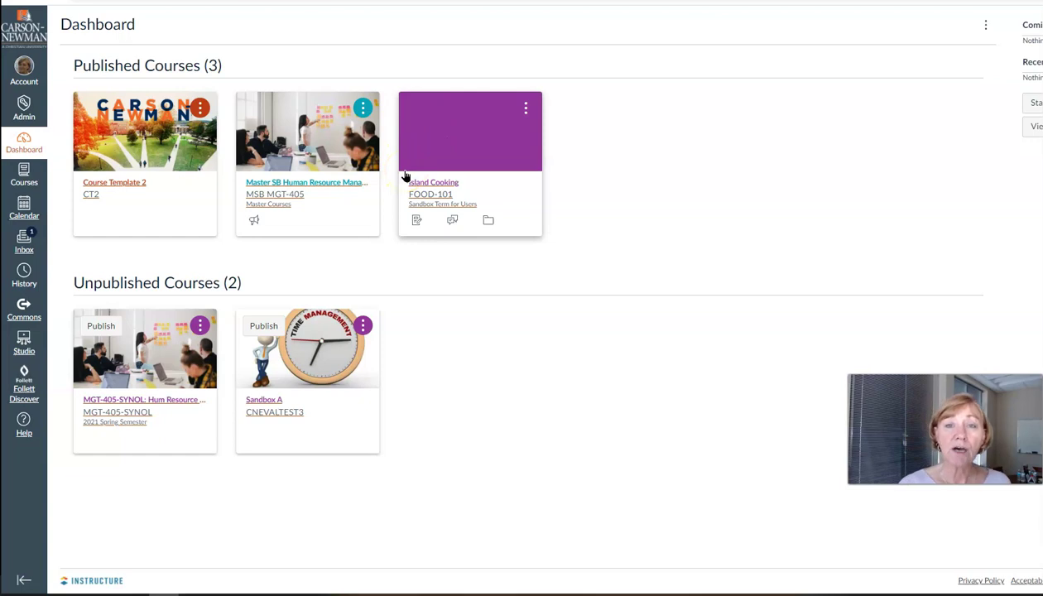
pyautogui.click(449, 185)
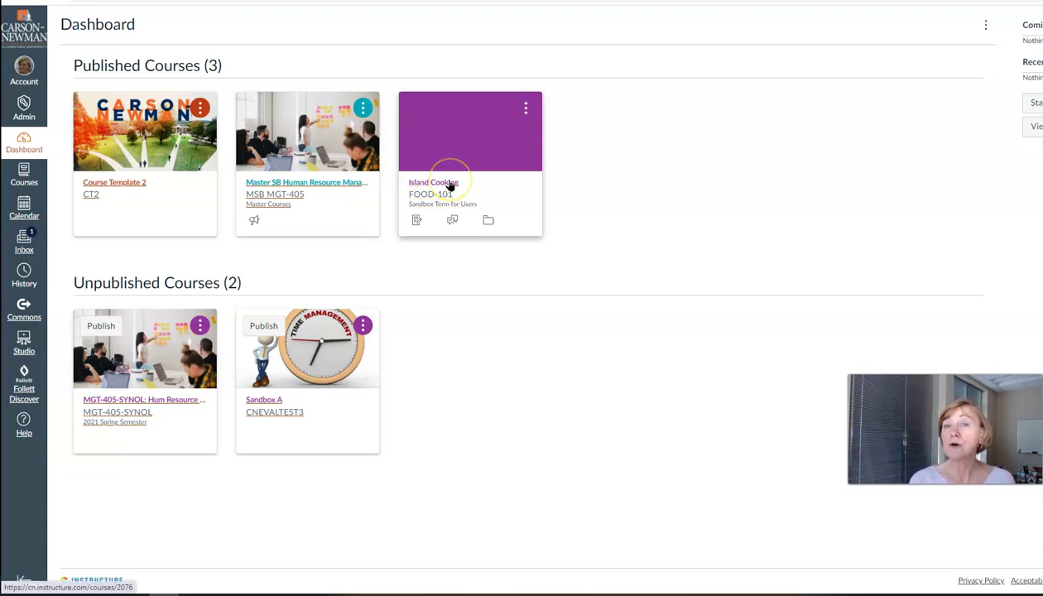
pyautogui.click(392, 40)
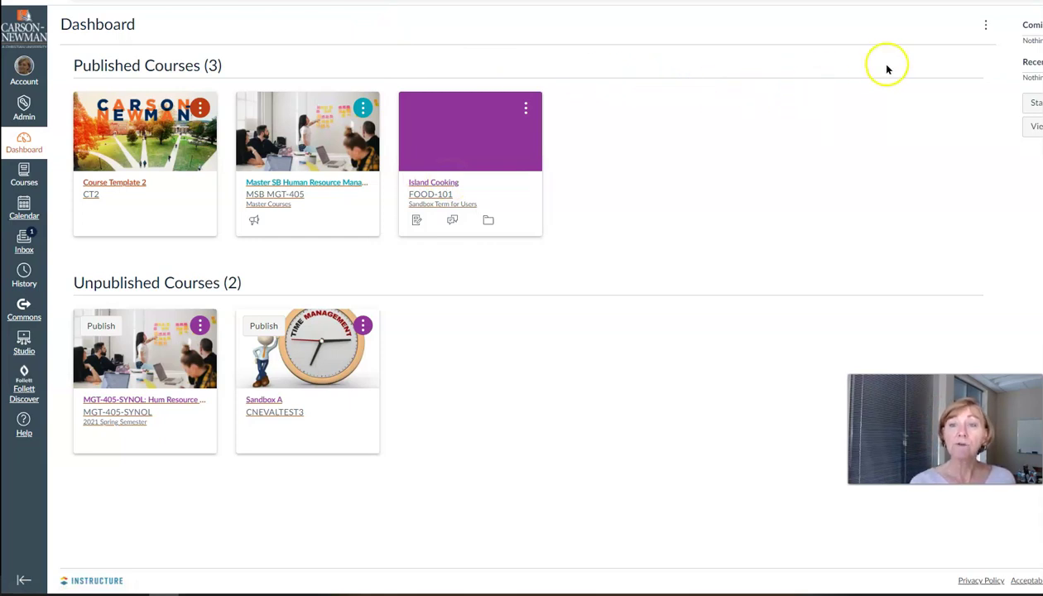
# Step: Switch the dashboard to List View to see its to-do list, and return it to Card View
pyautogui.click(986, 27)
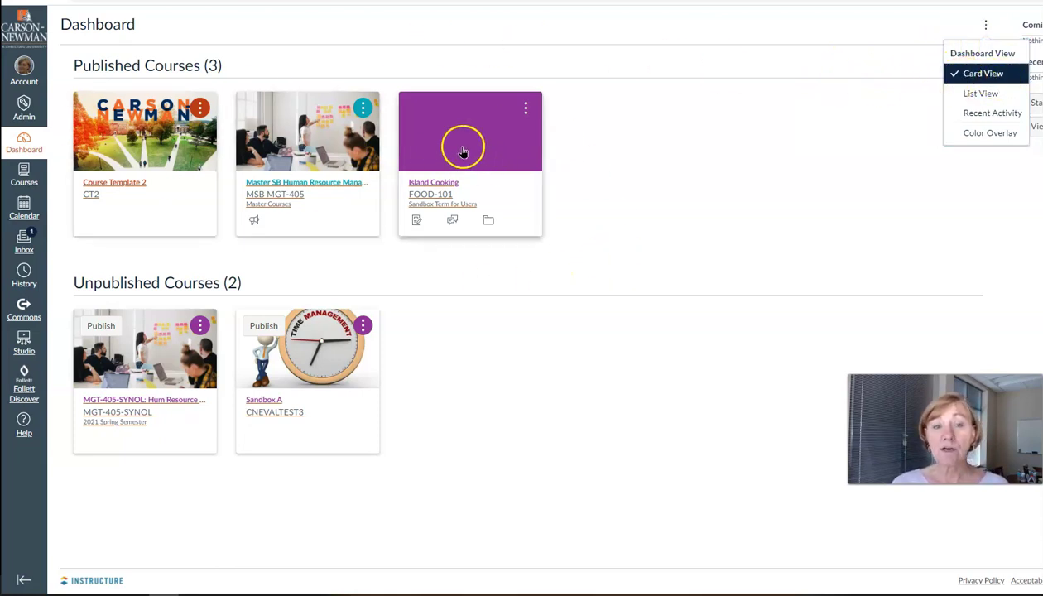
pyautogui.click(1002, 96)
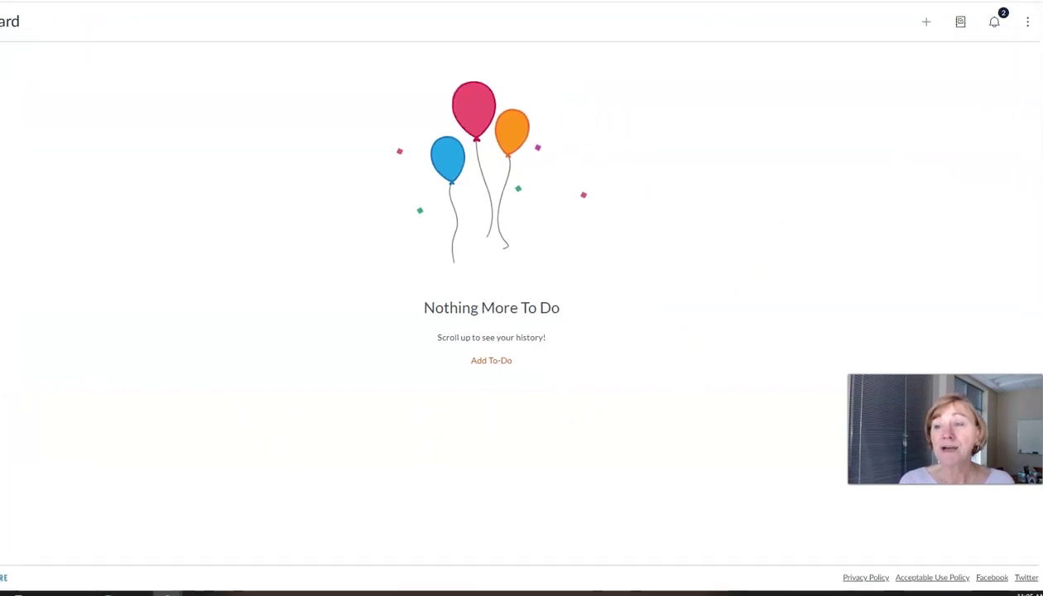
pyautogui.click(1024, 26)
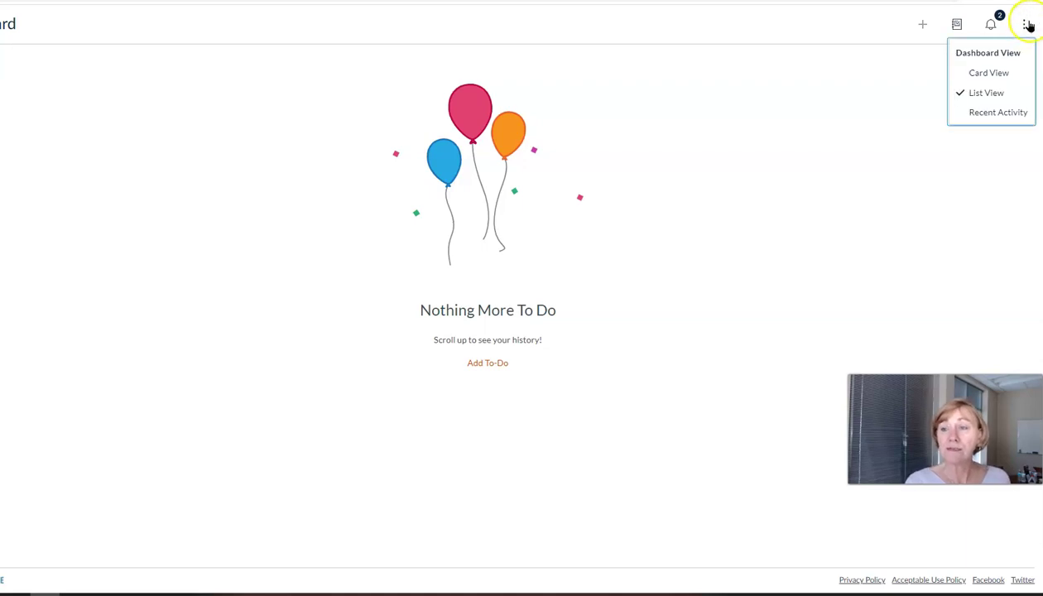
pyautogui.click(992, 73)
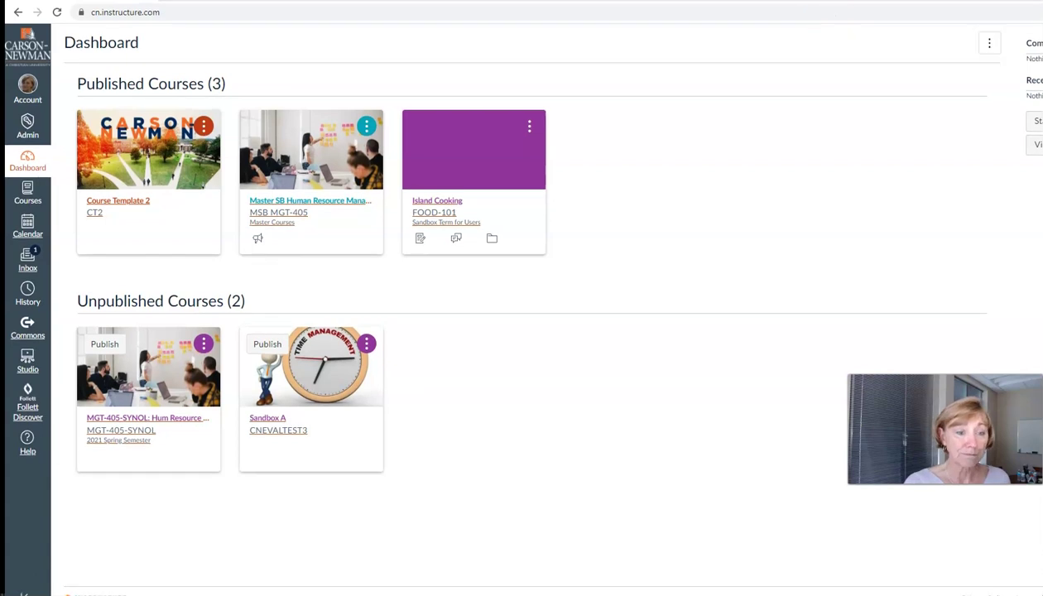
# Step: Show the dashboard as Recent Activity to see the discussions feed, and restore Card View
pyautogui.click(989, 45)
pyautogui.click(985, 133)
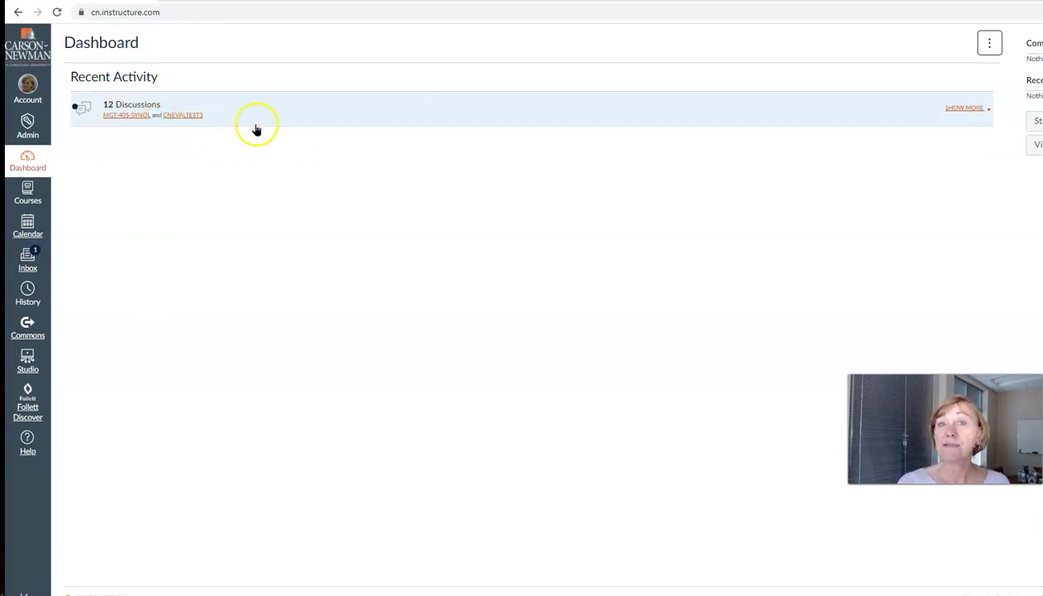
pyautogui.click(995, 48)
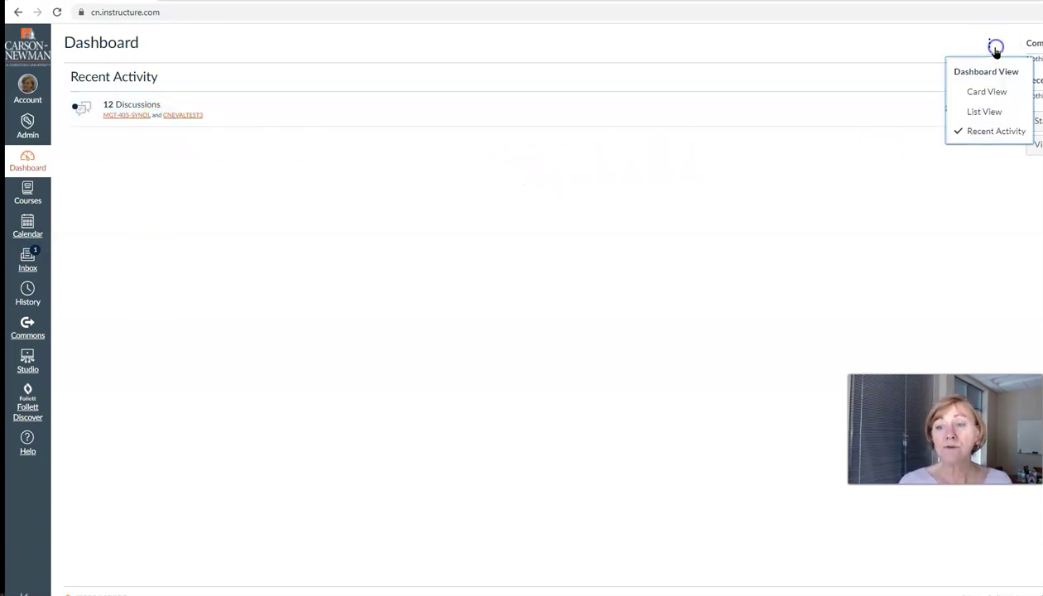
pyautogui.click(986, 91)
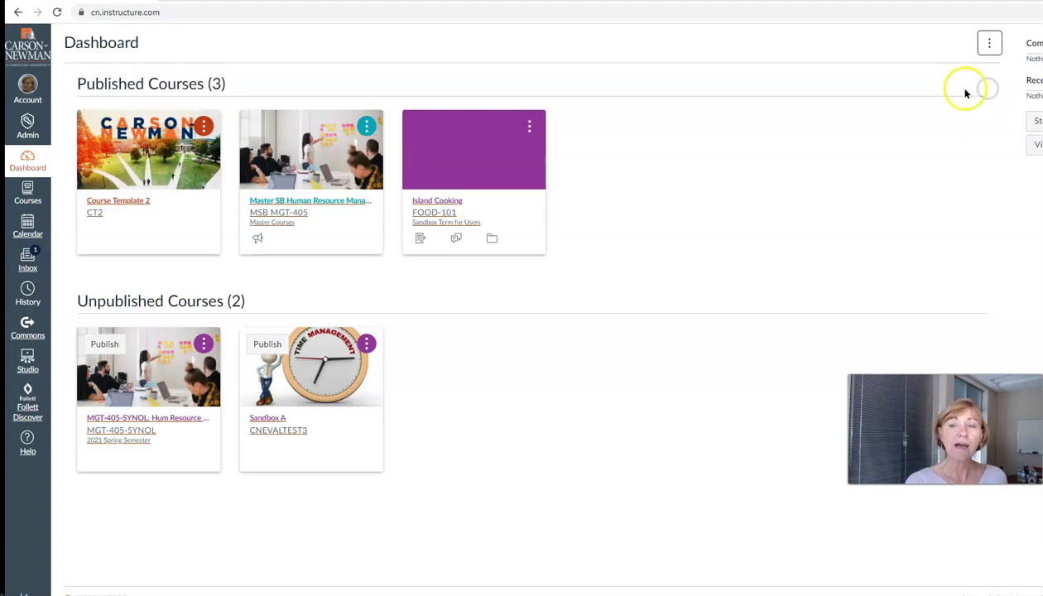
# Step: Turn the Color Overlay on the course cards on, off and on again to compare the card images
pyautogui.click(989, 46)
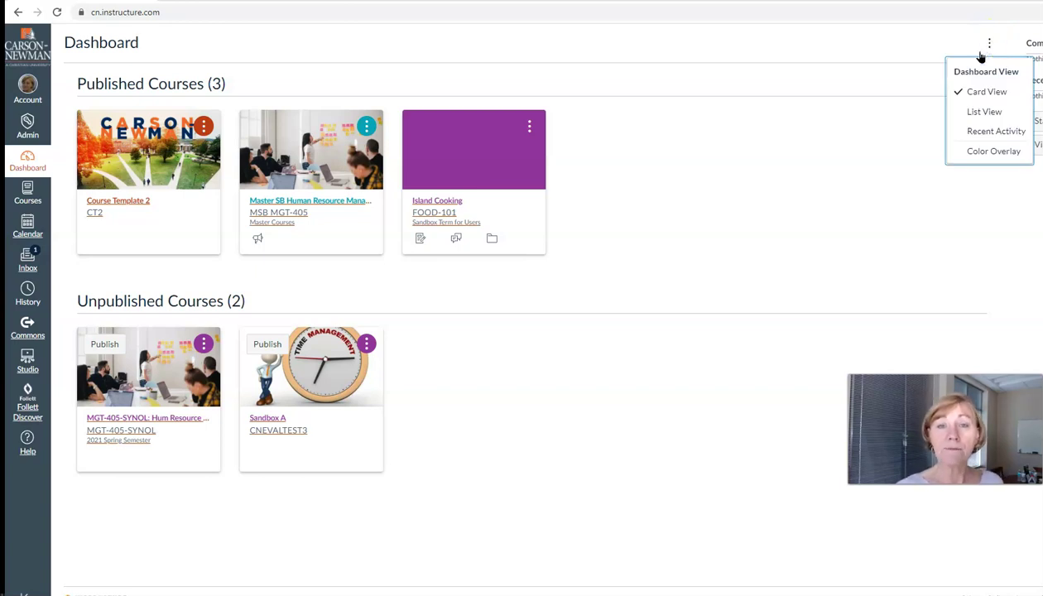
pyautogui.click(985, 154)
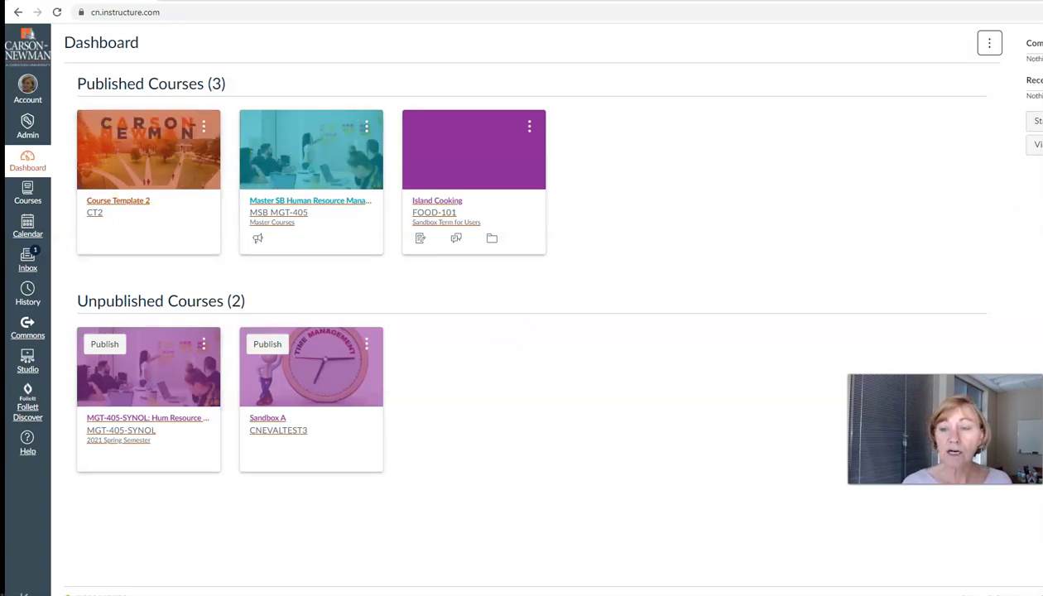
pyautogui.click(988, 44)
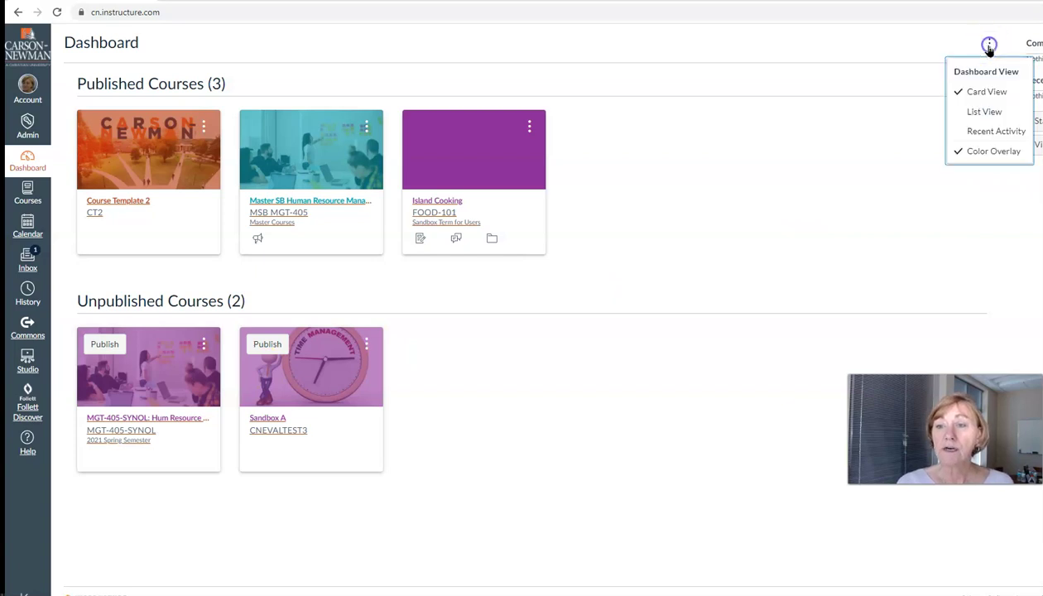
pyautogui.click(974, 154)
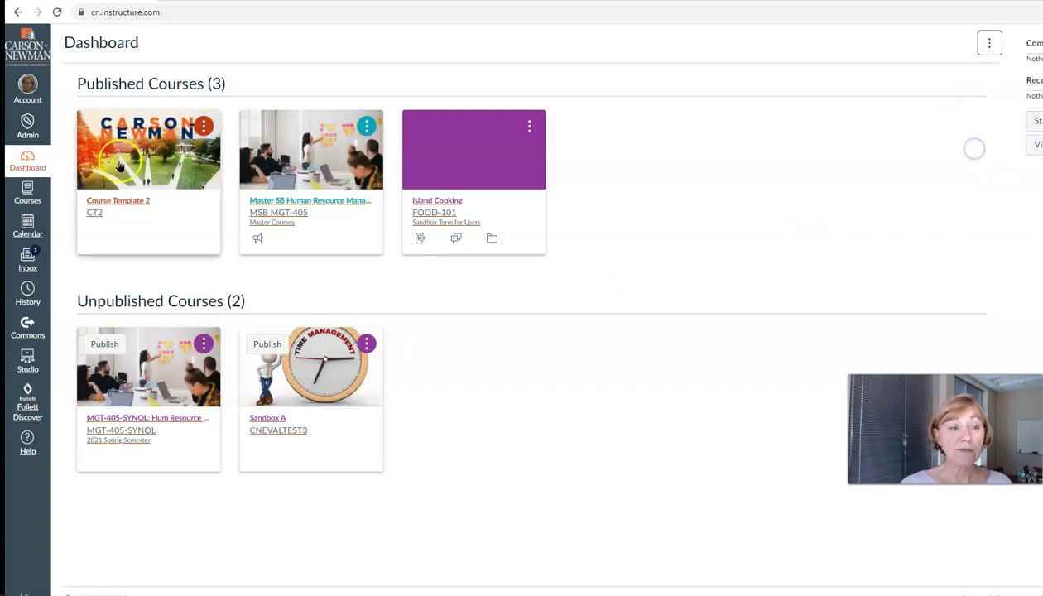
pyautogui.click(988, 44)
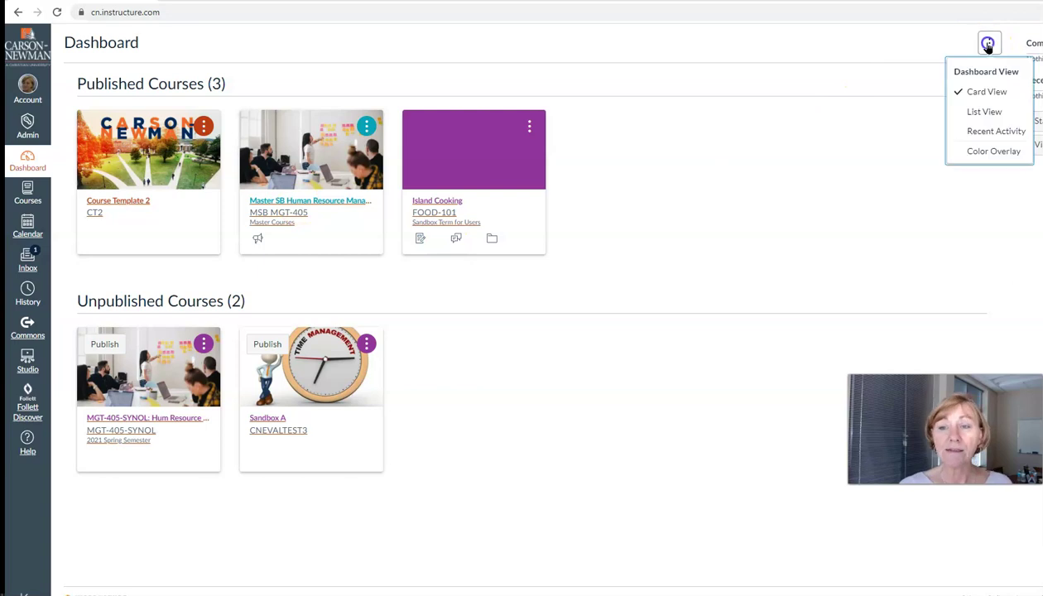
pyautogui.click(988, 153)
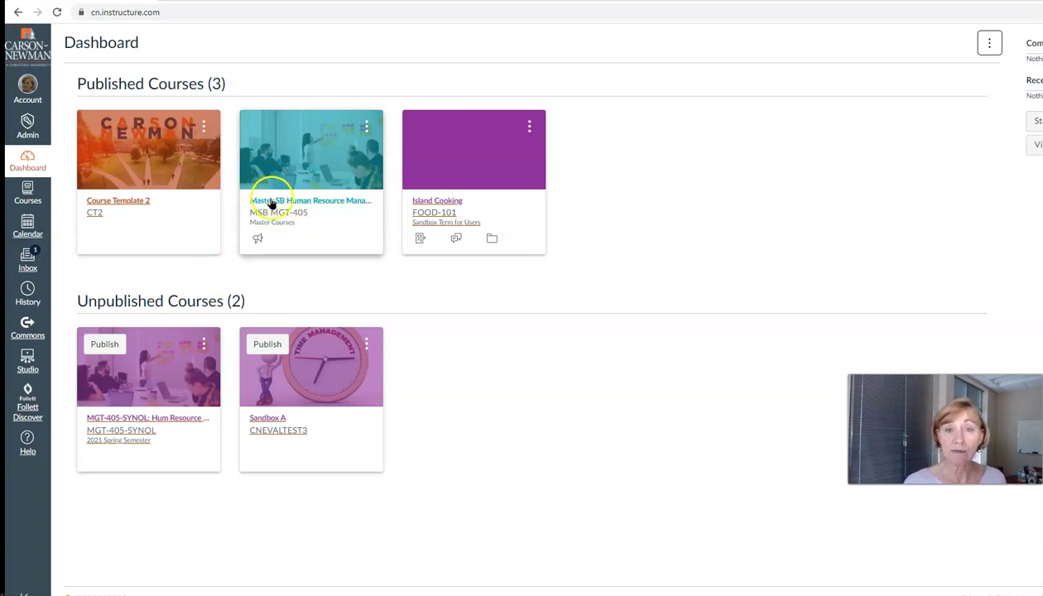
# Step: Set the Master SB Human Resource Management card color to green #009606 and the MGT-405-SYNOL card color to red #FF2717
pyautogui.click(367, 127)
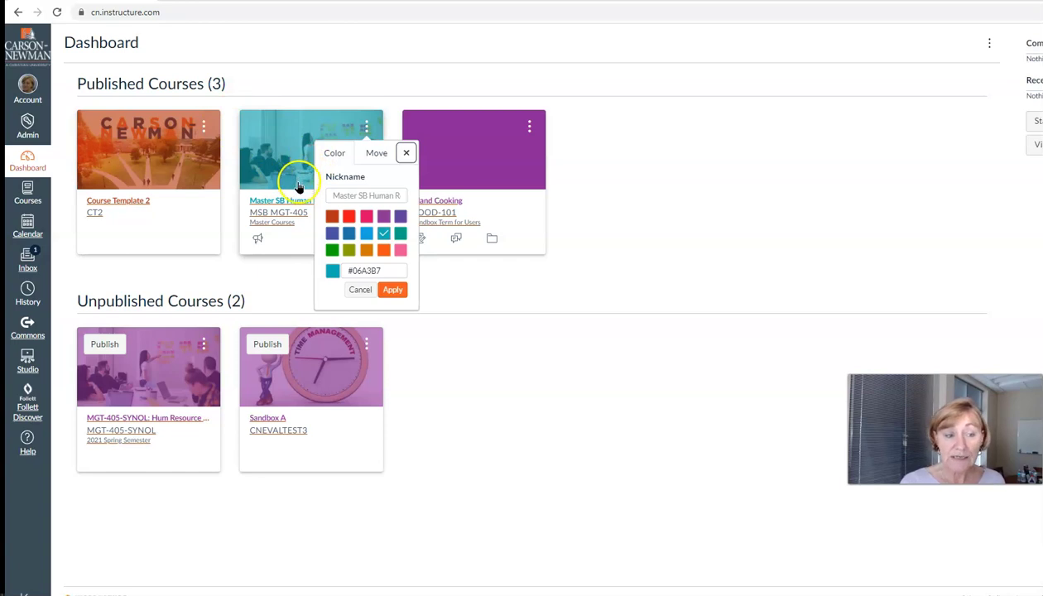
pyautogui.click(333, 251)
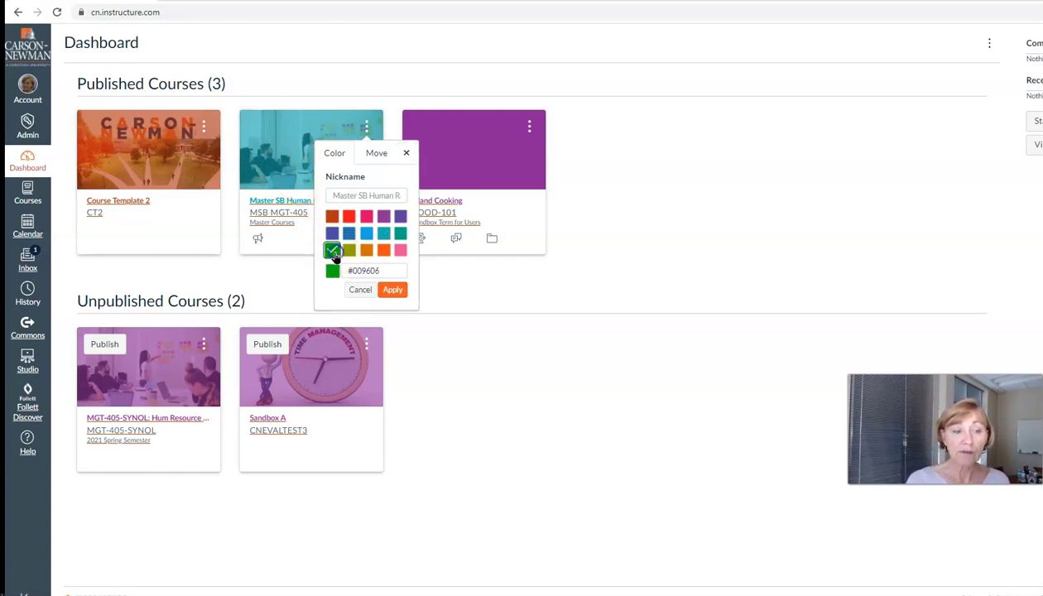
pyautogui.click(391, 290)
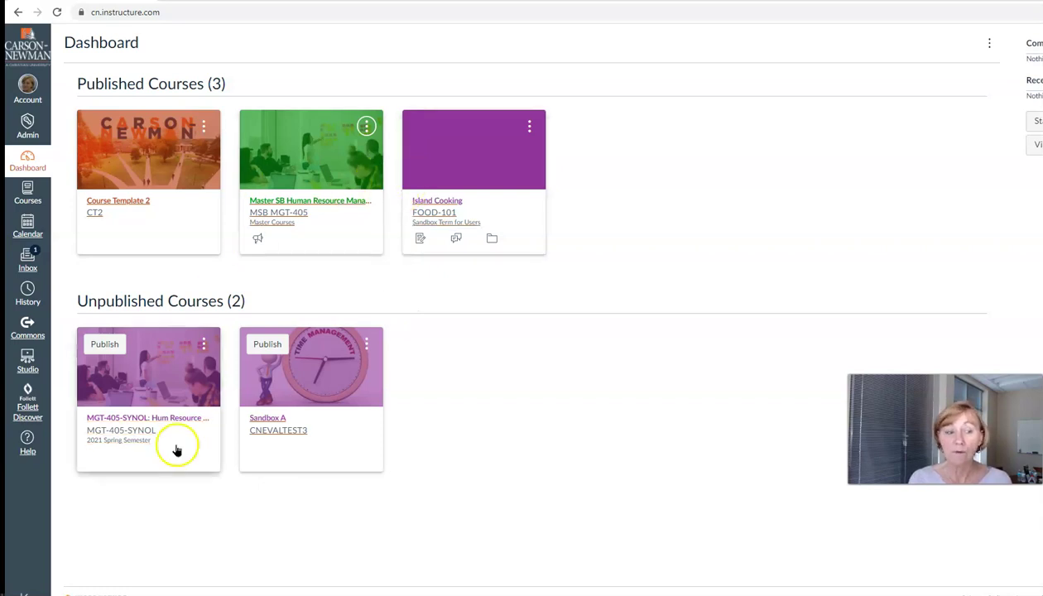
pyautogui.click(202, 344)
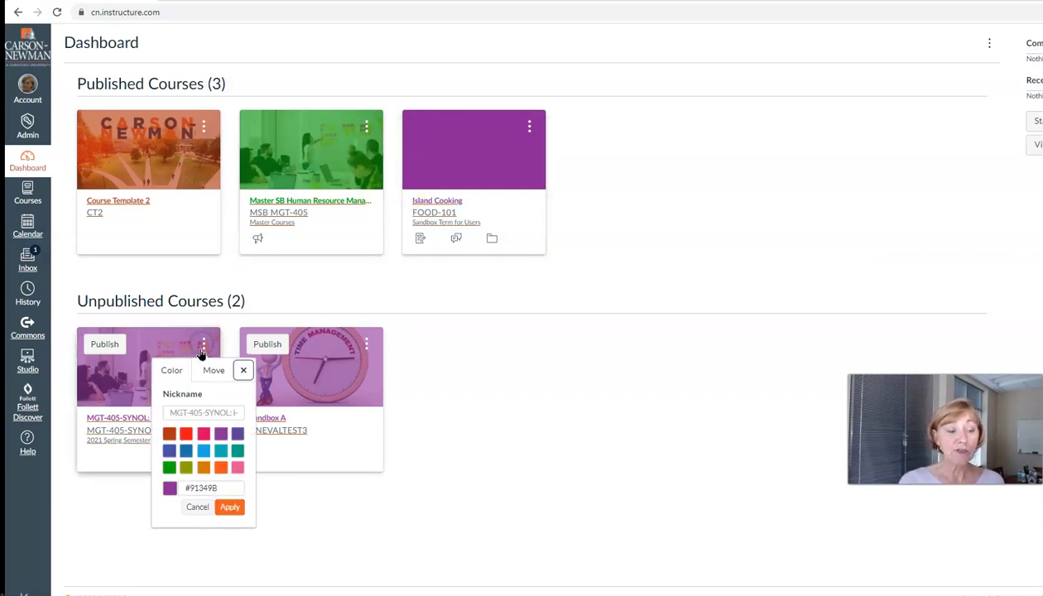
pyautogui.click(186, 434)
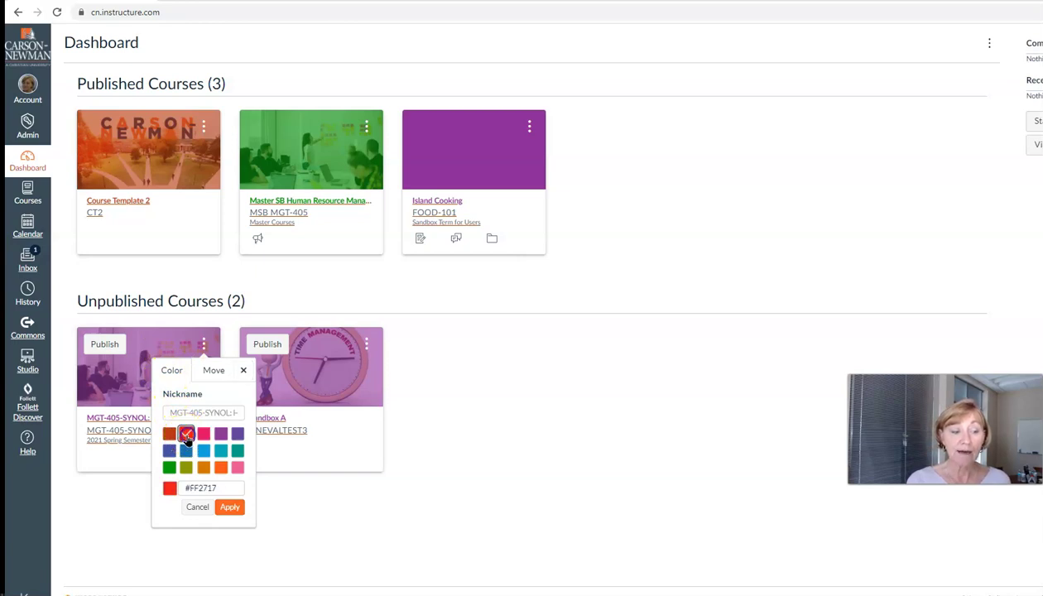
pyautogui.click(230, 507)
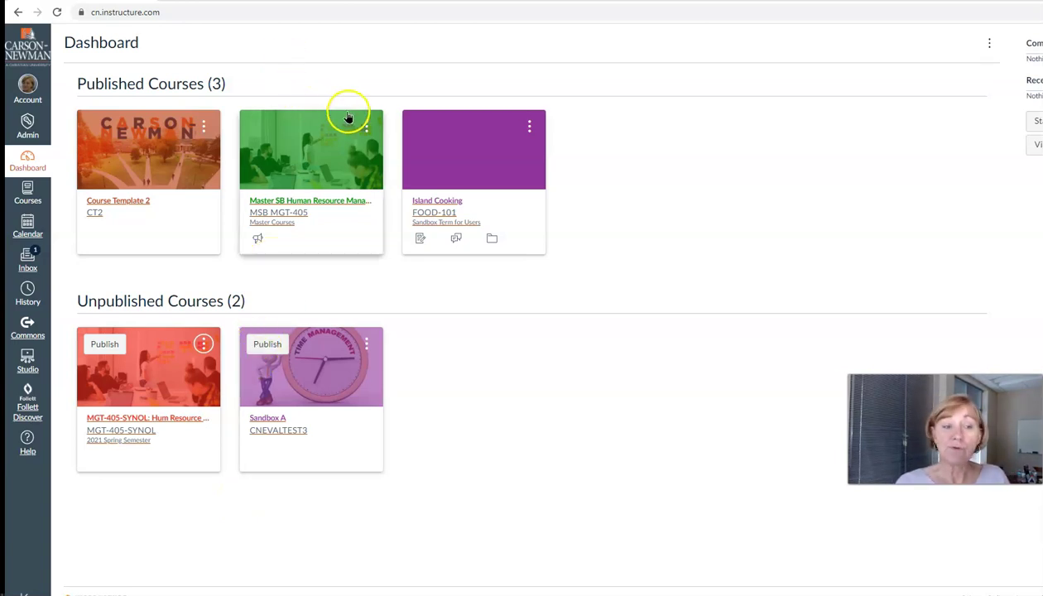
# Step: Turn off the Color Overlay so the course cards show their plain images
pyautogui.click(989, 45)
pyautogui.click(982, 162)
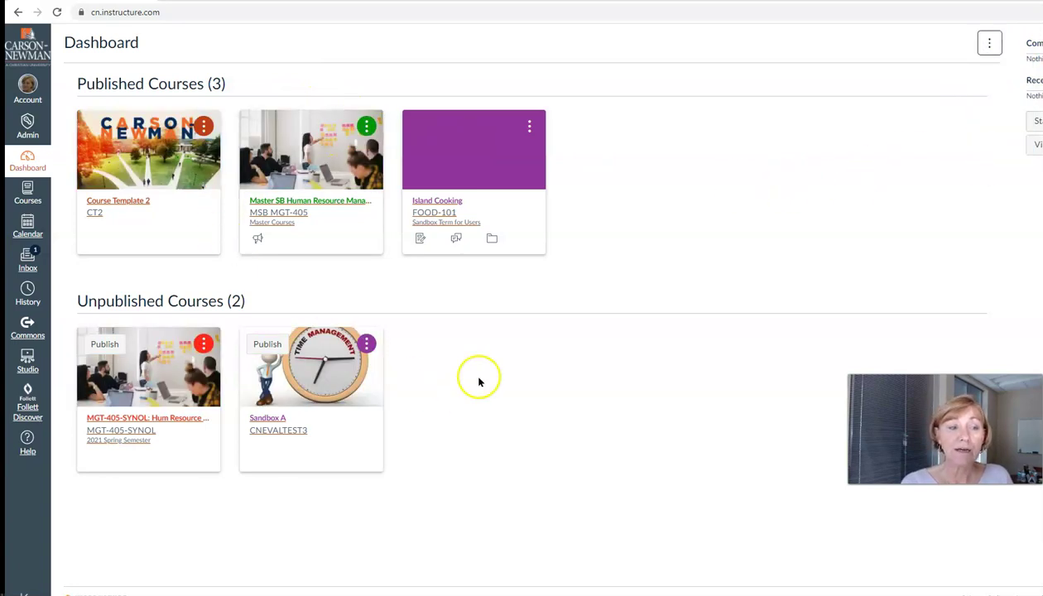